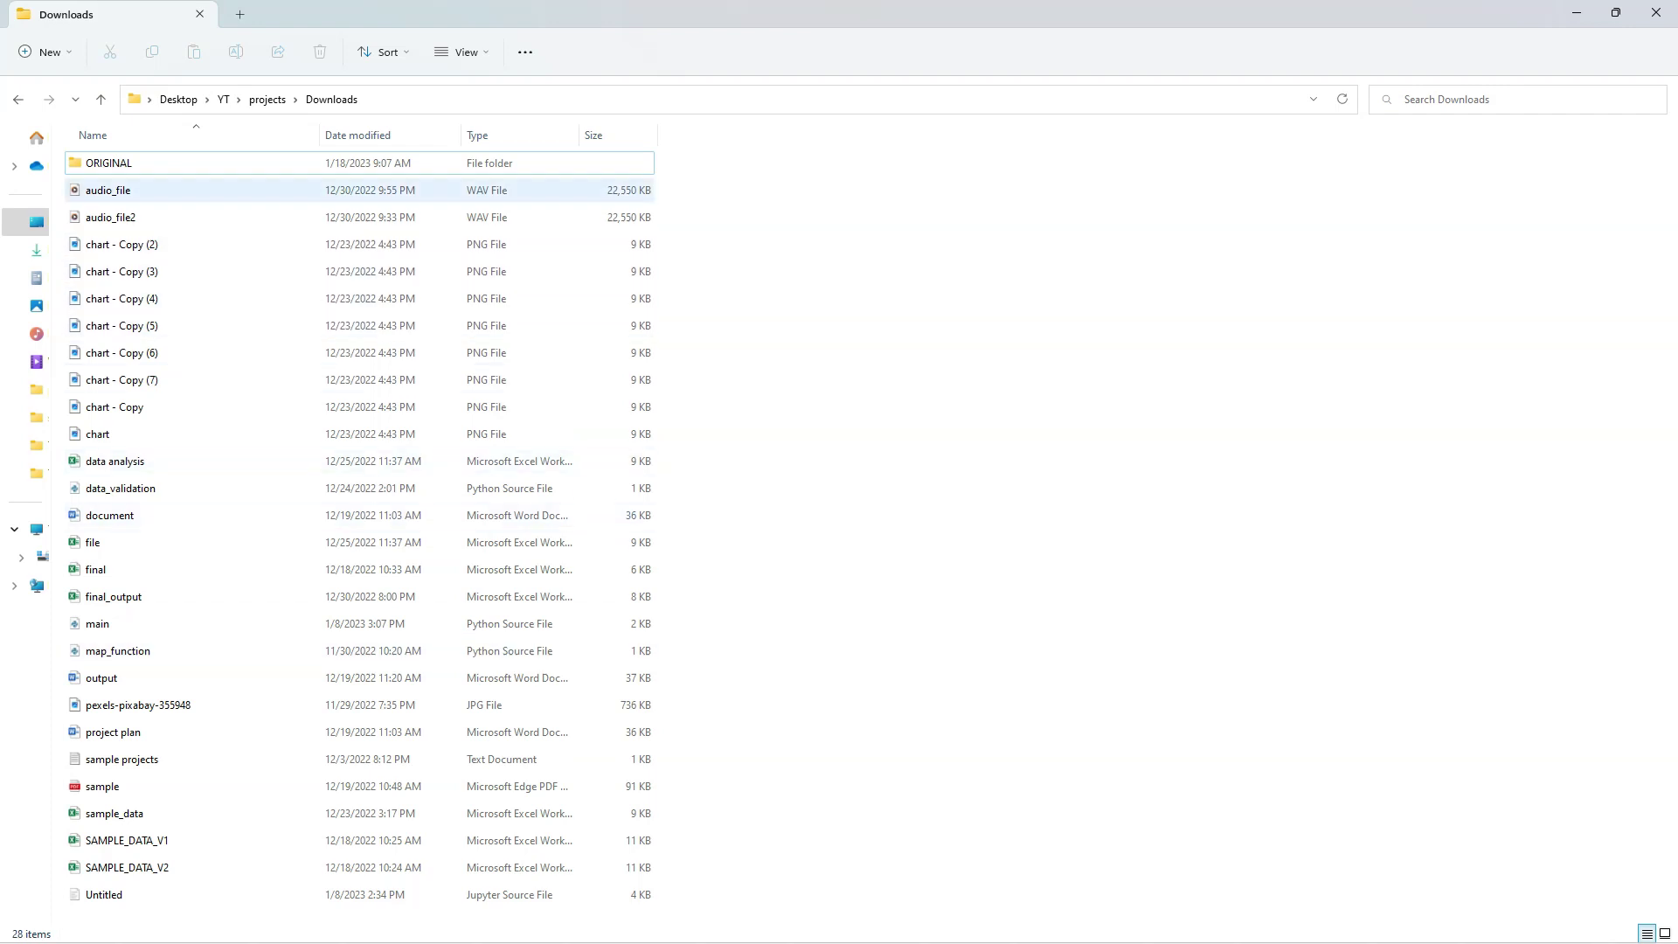
- Open the ORIGINAL subfolder inside Downloads and view its full folder path
double_click(109, 163)
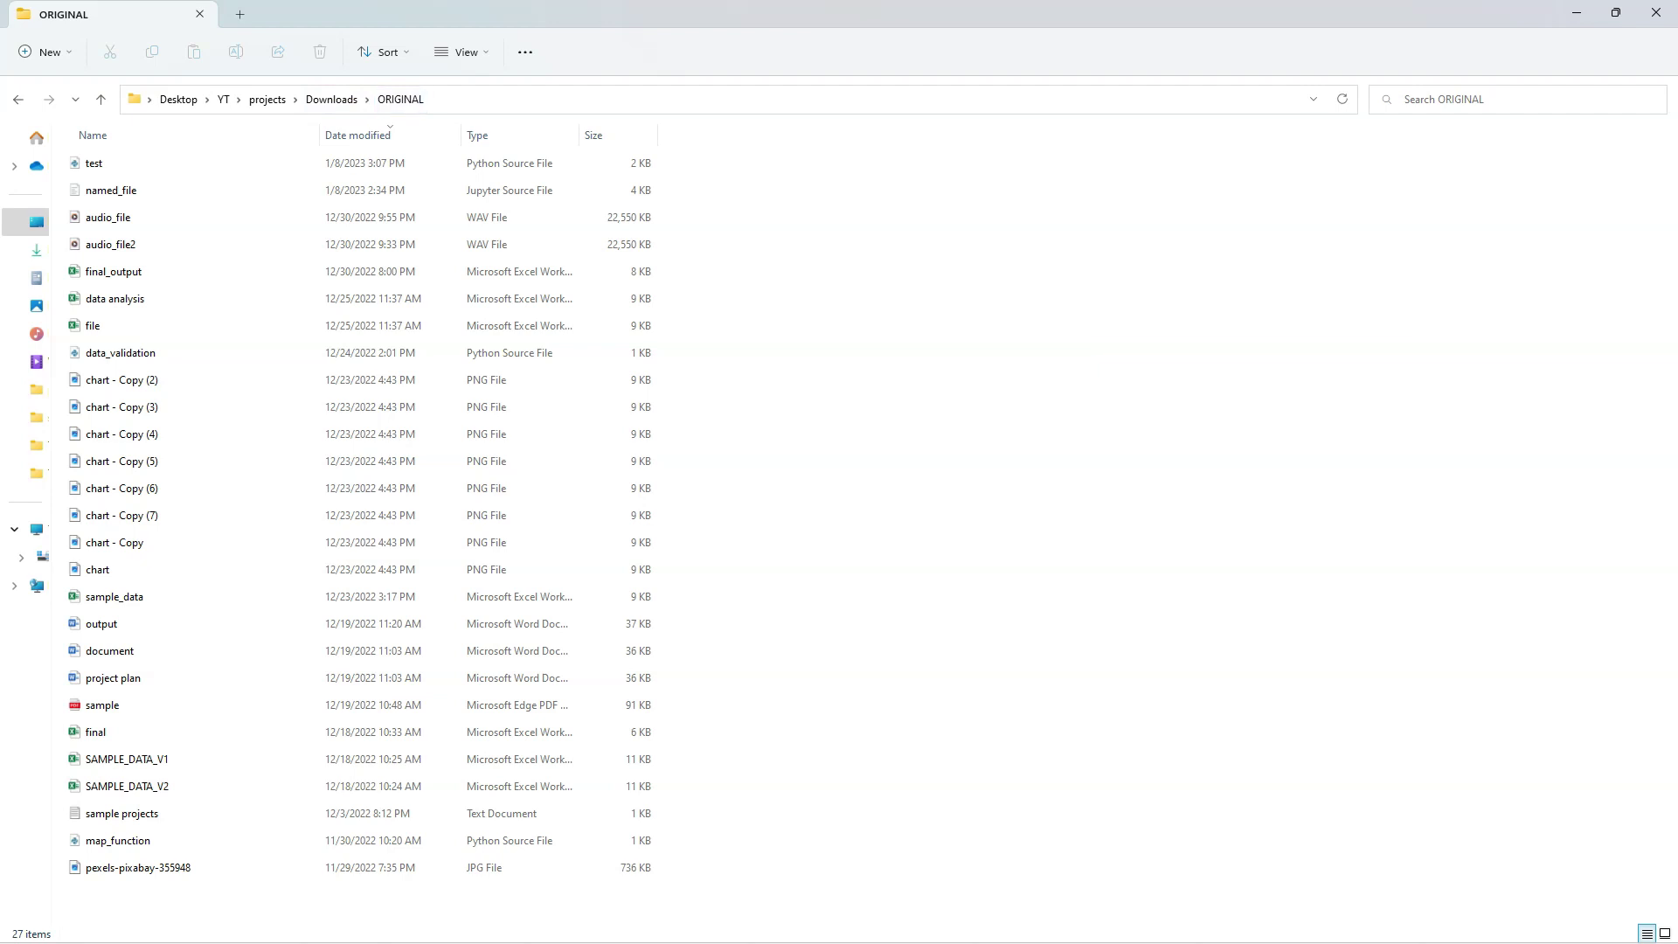
click(447, 98)
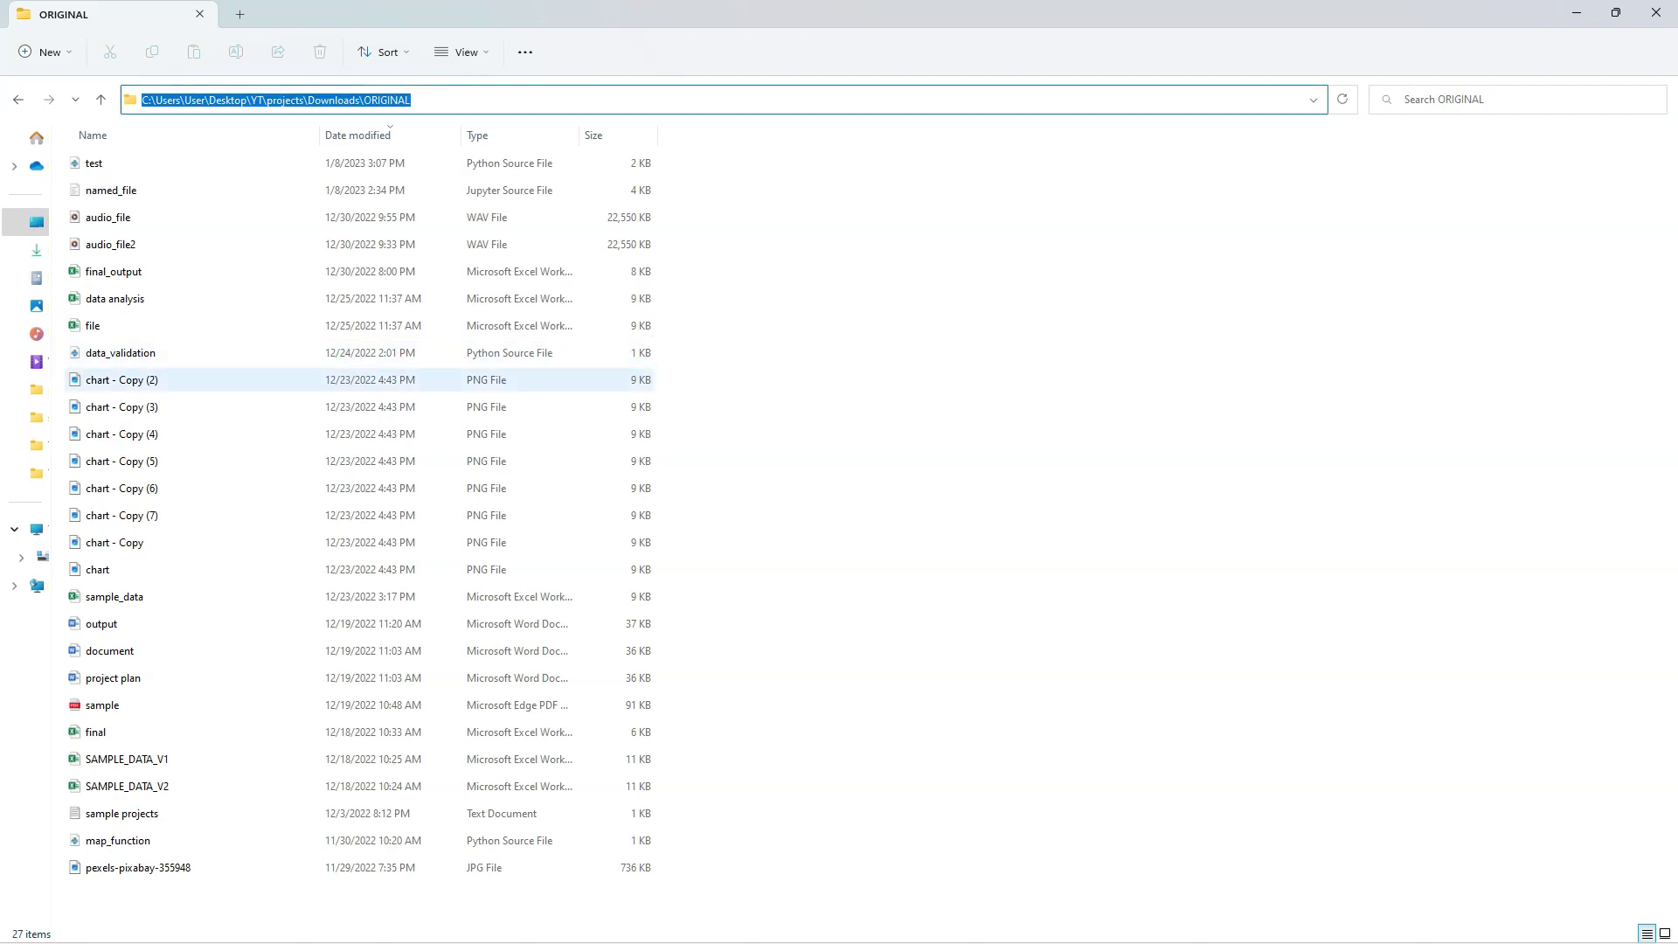
key(Escape)
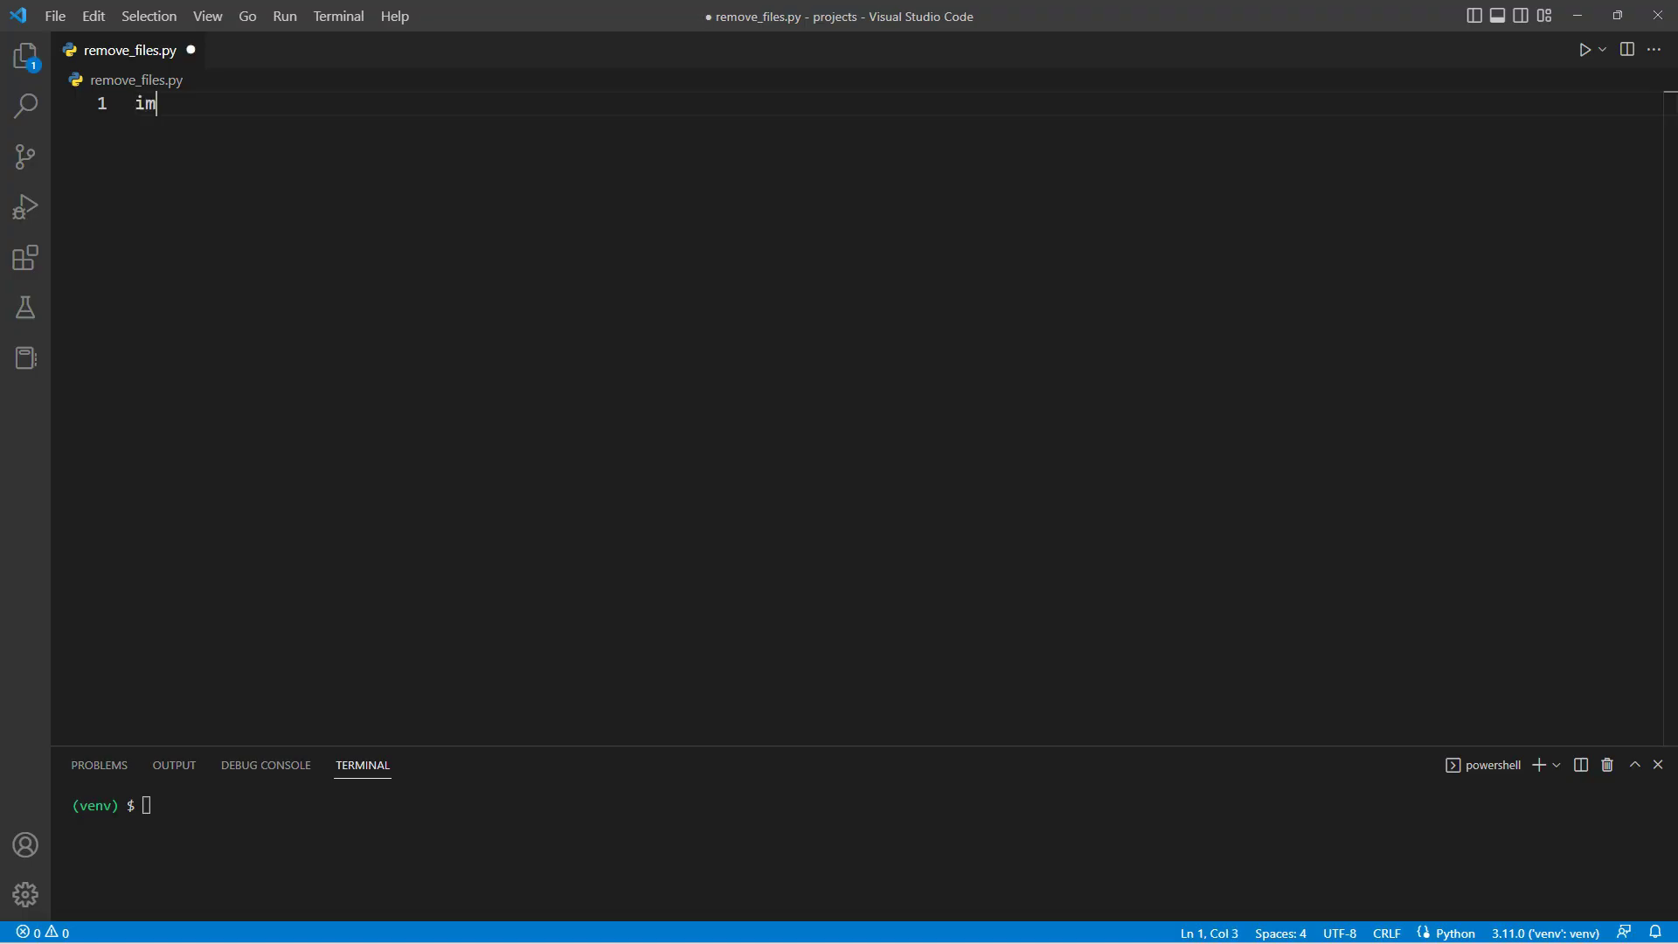
text(port os)
- Write the os and datetime imports, days = 15 with a comment, folder = './', and current_time = datetime.datetime
key(Return)
key(Return)
text(import datetime)
key(Return)
key(Return)
text(days = 15 #delete file)
key(BackSpace)
text(s older than given days)
key(Return)
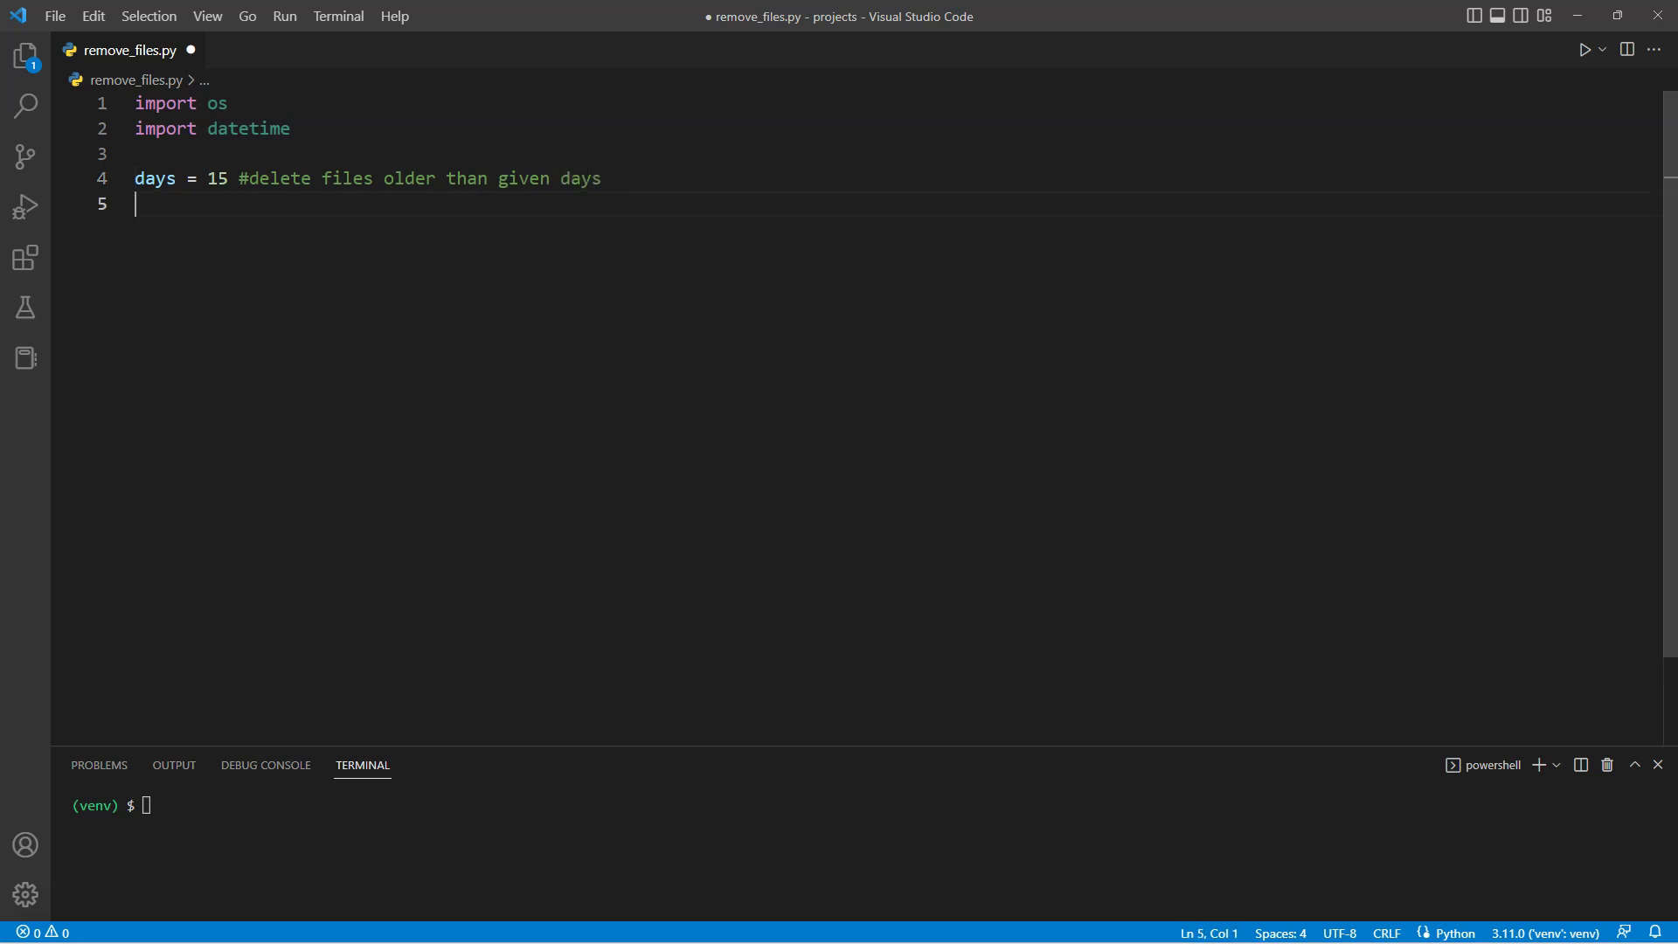
text(folder = './' #current working directory)
key(Return)
text(cur)
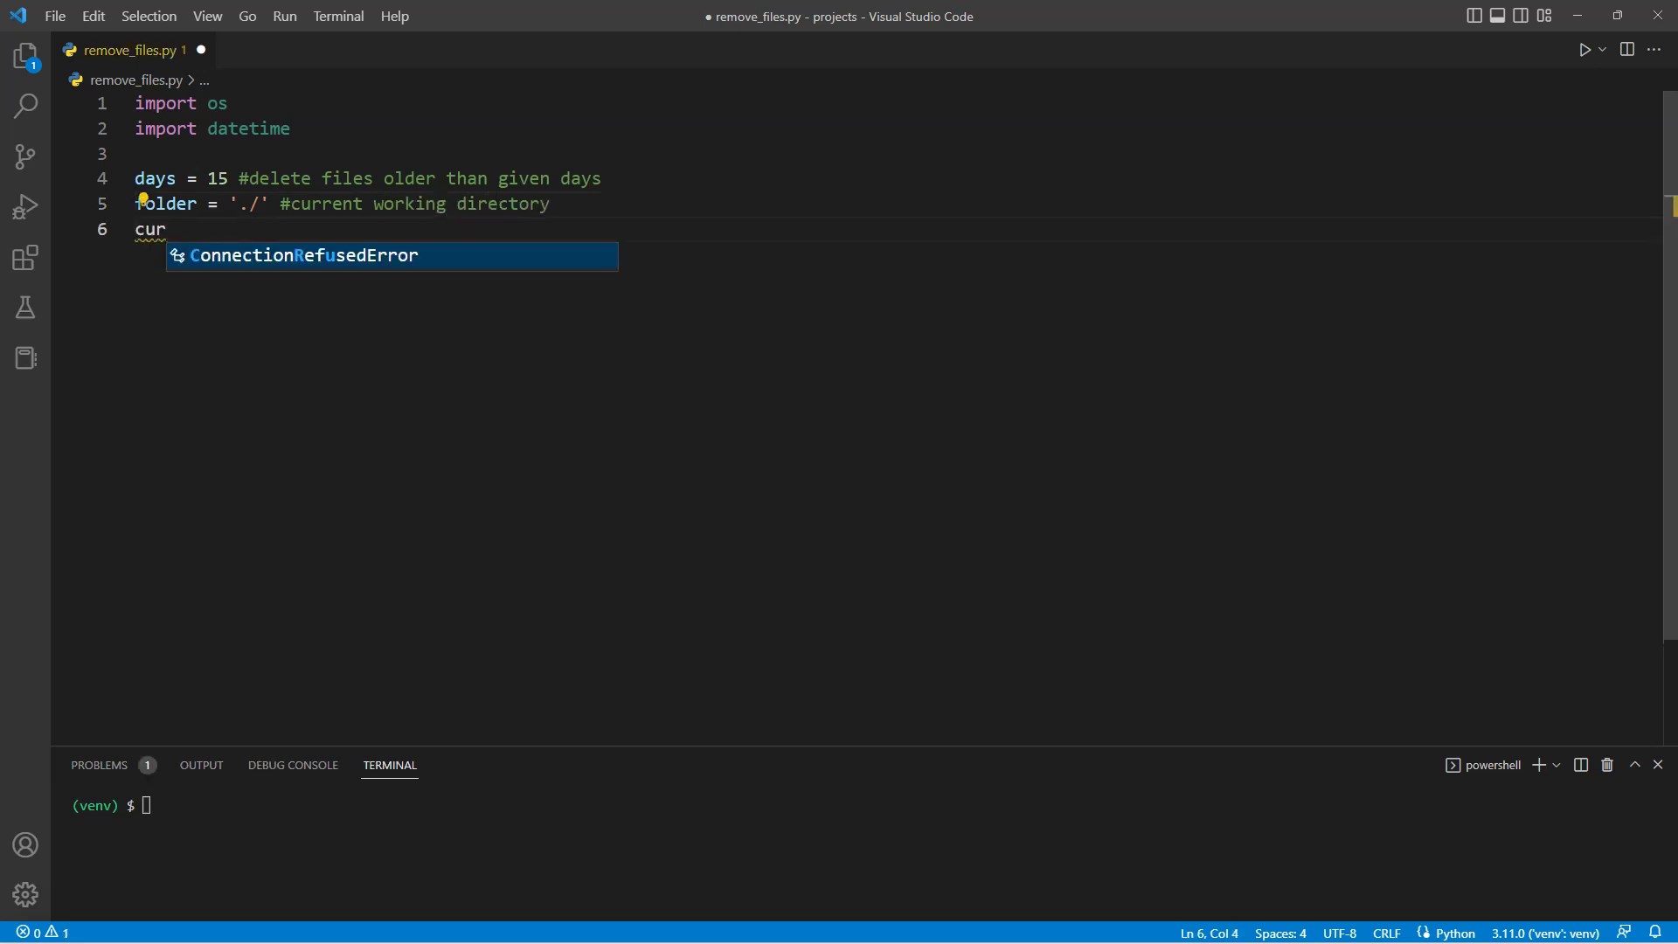
text(rent_time = dat)
key(Tab)
text(.da)
key(Tab)
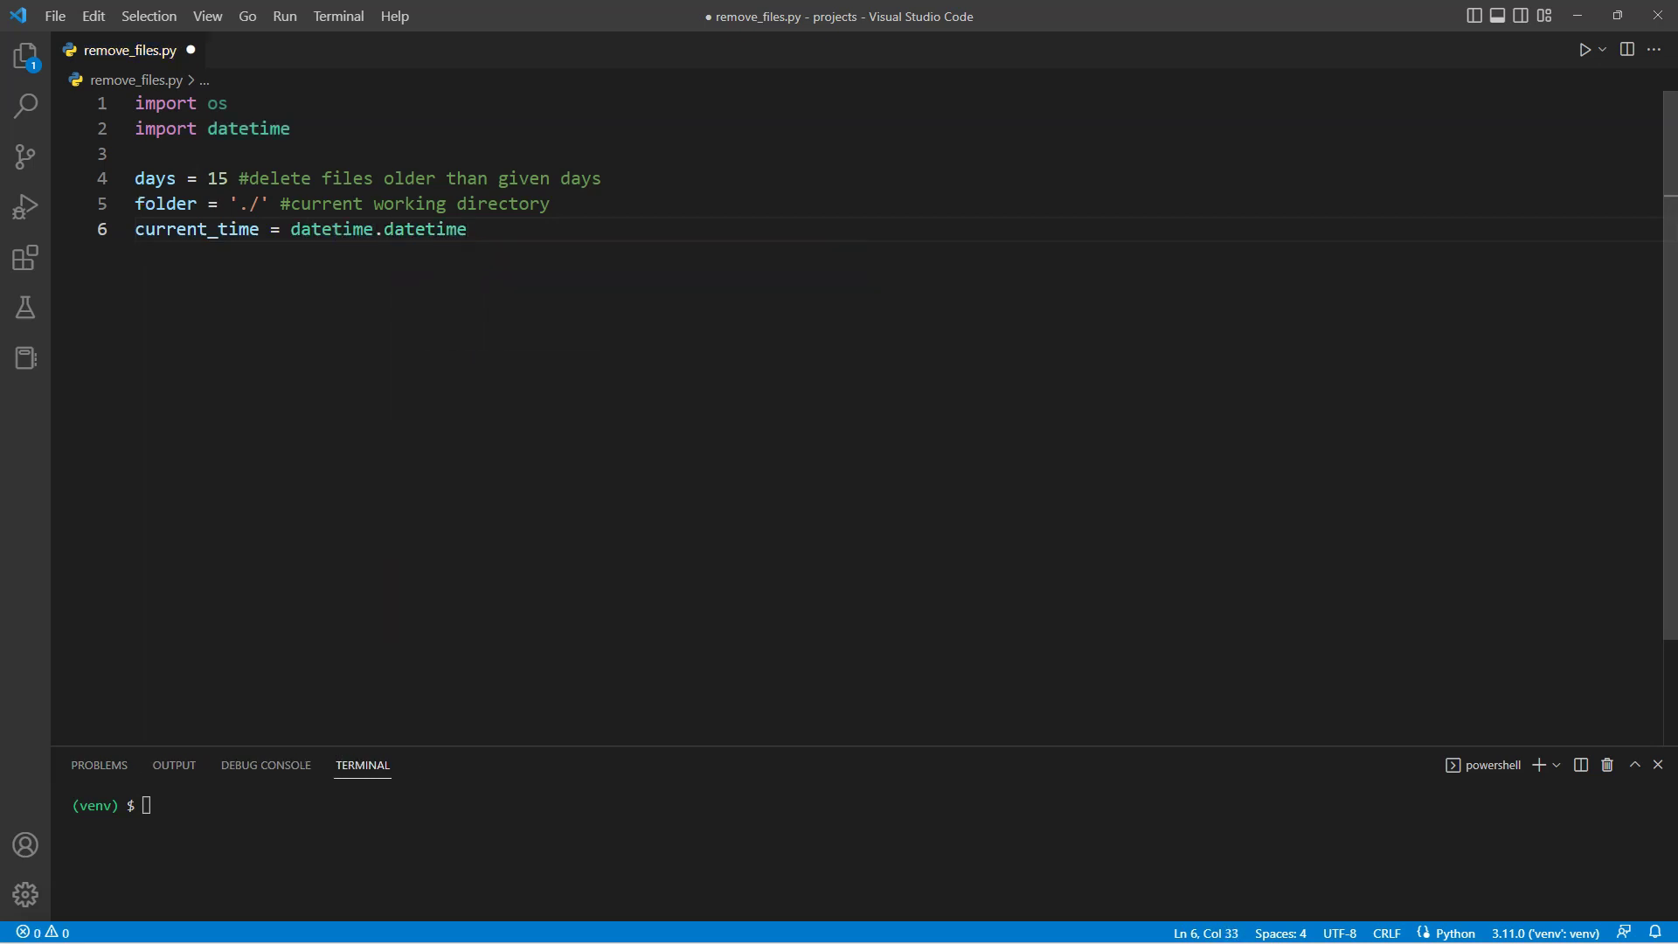
text(.now())
- Complete current_time with now() and write the os.walk(folder) call
key(Return)
key(Return)
text(os.wl)
key(BackSpace)
text(al)
key(Tab)
text((fold)
key(Tab)
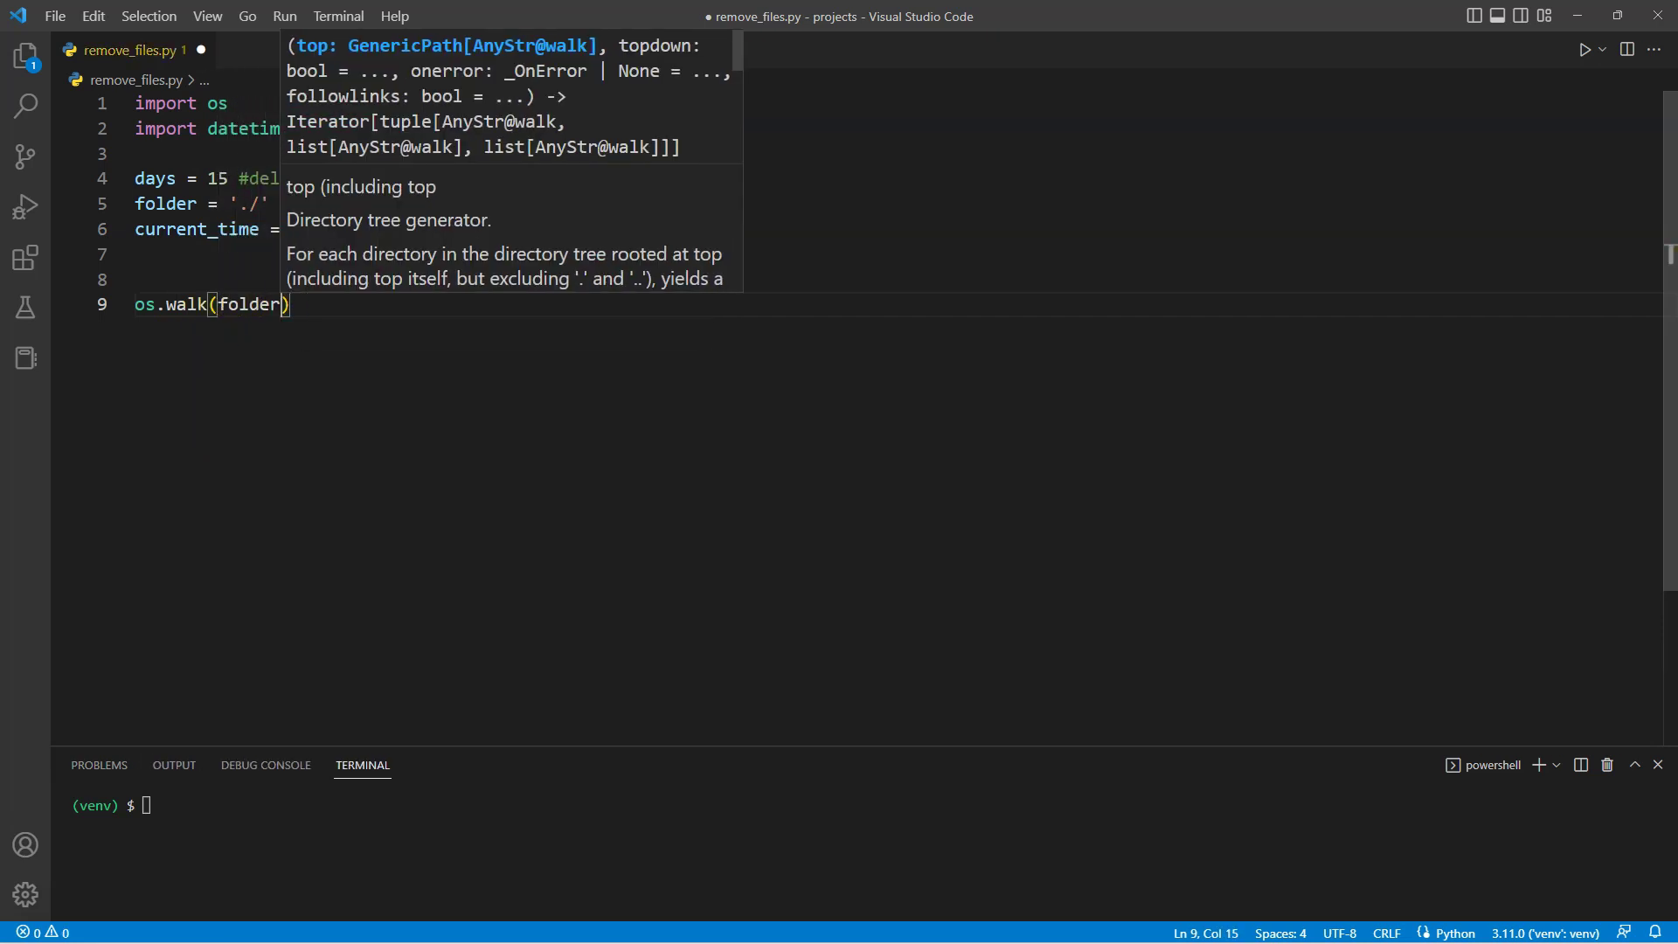
key(Left)
key(Left)
key(Left)
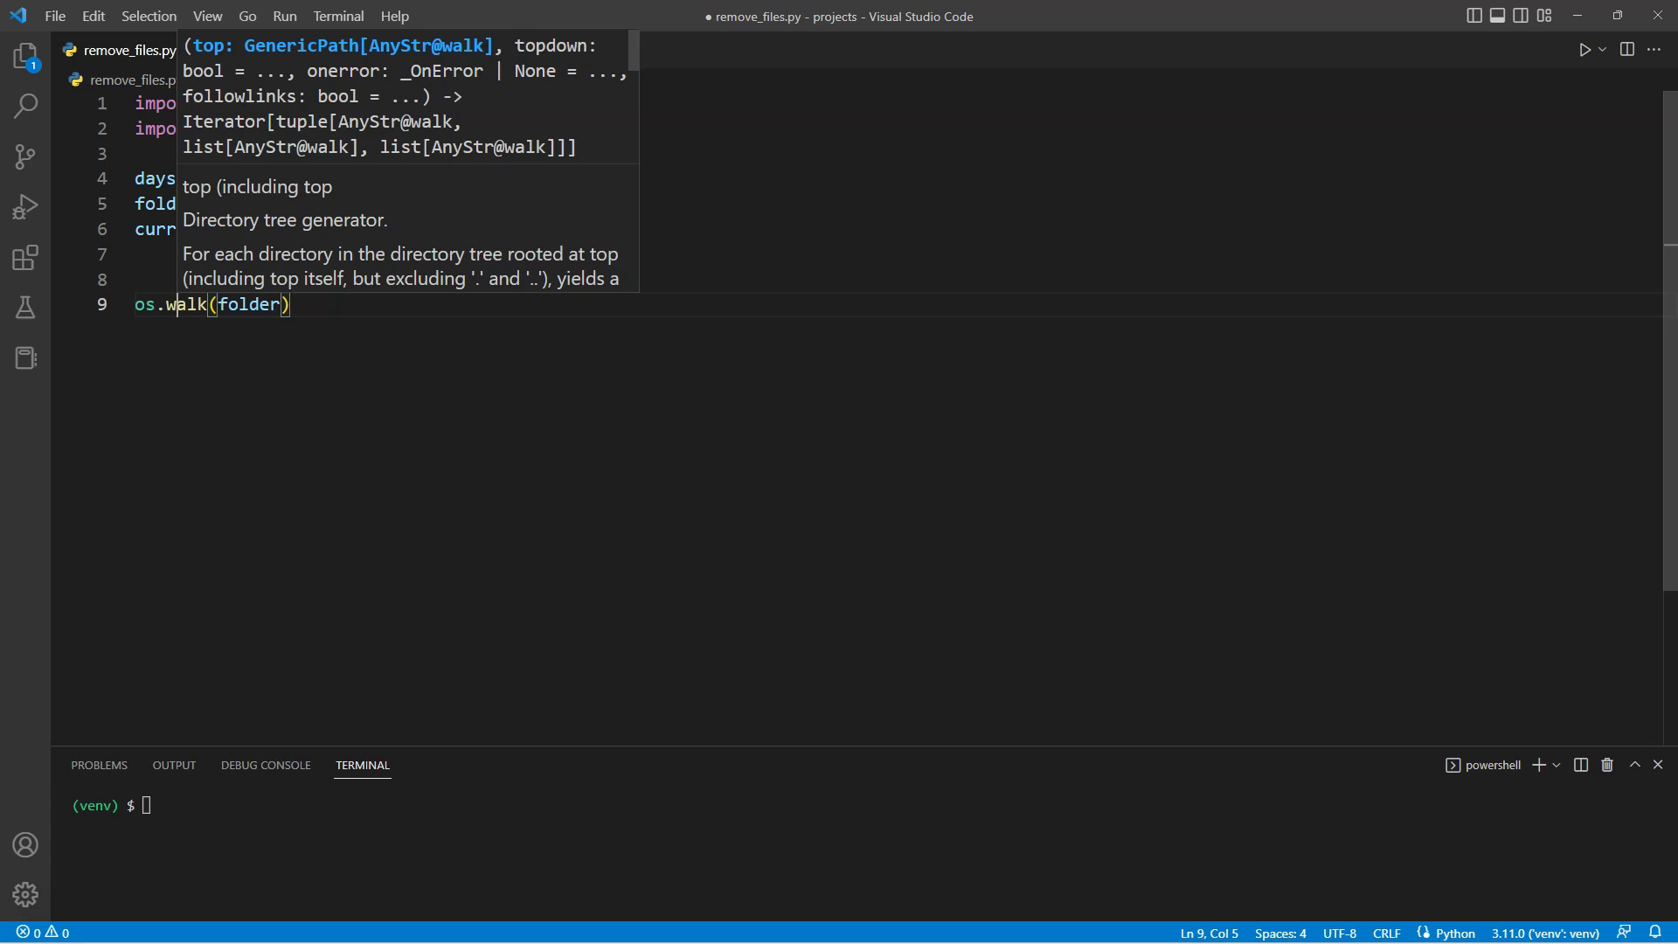
- Turn it into for loops that join and print each file_path, and save the script
key(Home)
text(for subdirs, dirs, files in)
key(End)
text(:)
key(Return)
text(for file in files:)
key(Return)
text(file_path = os.path)
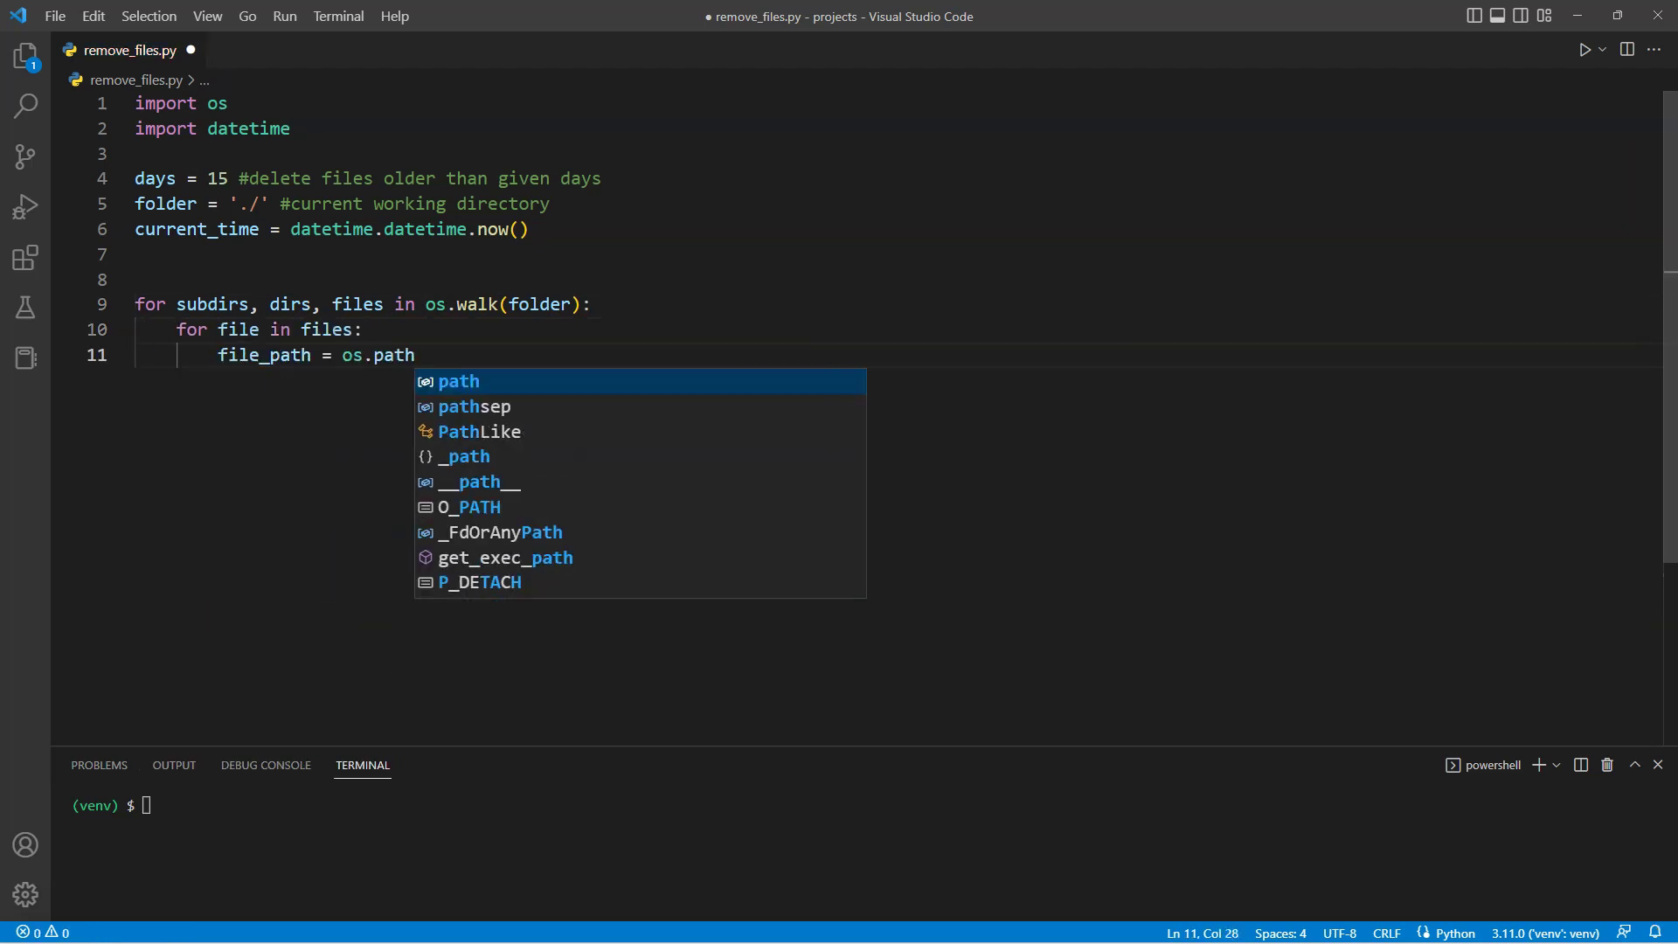
text(.join(subdirs, )
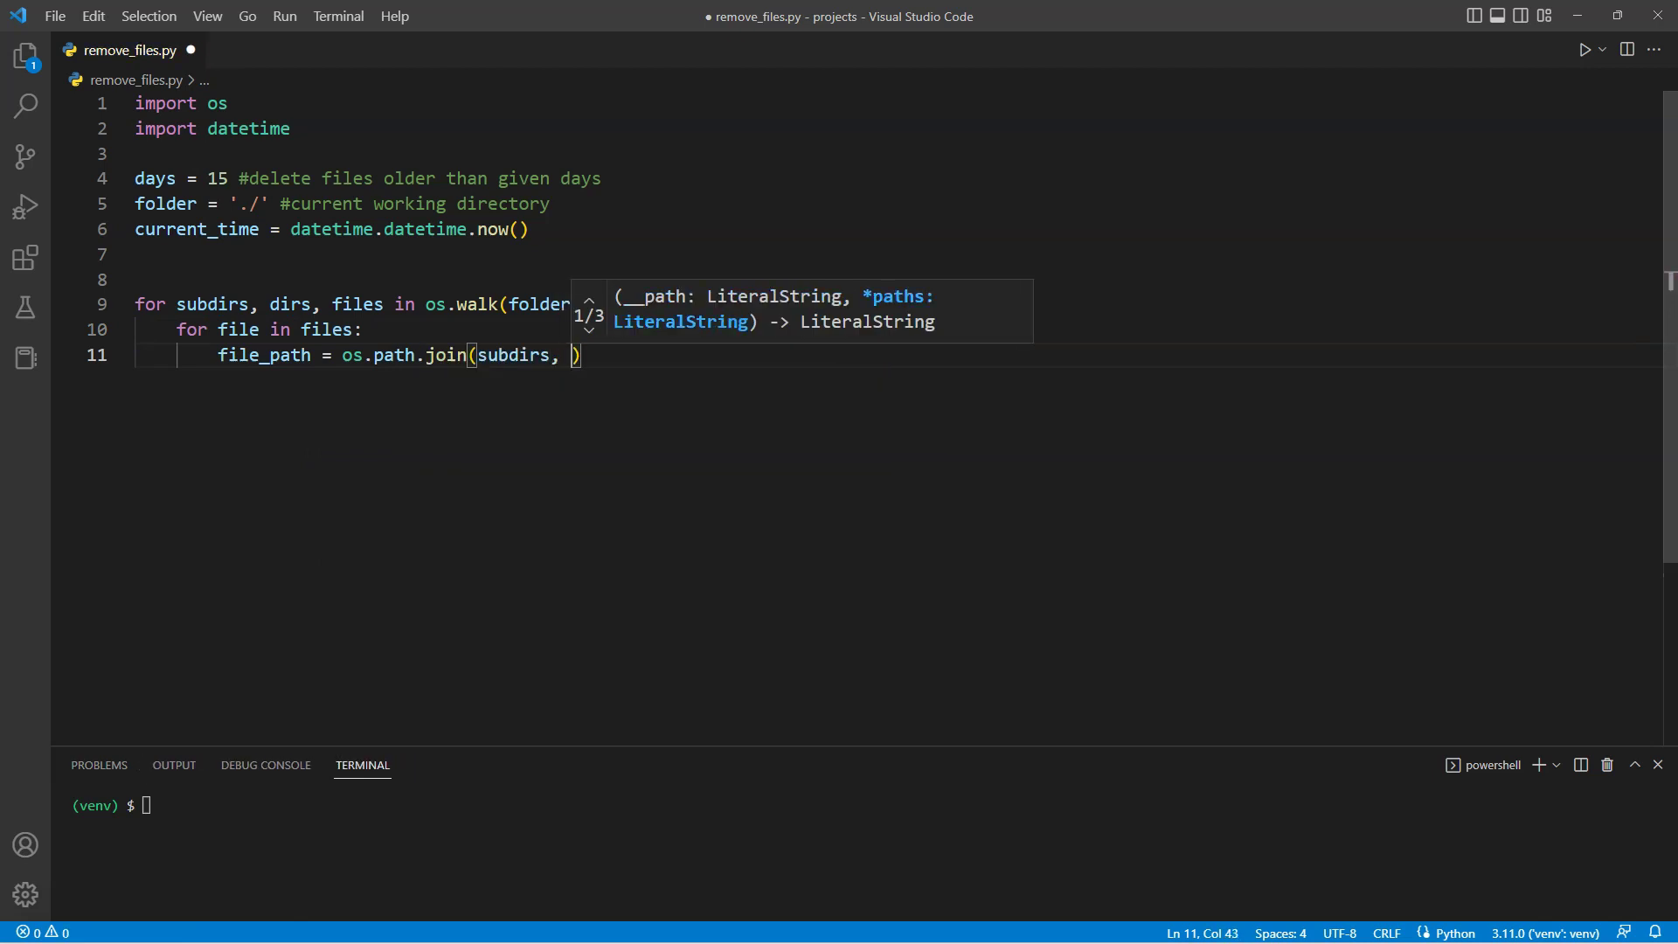
text(file))
key(Return)
text(print)
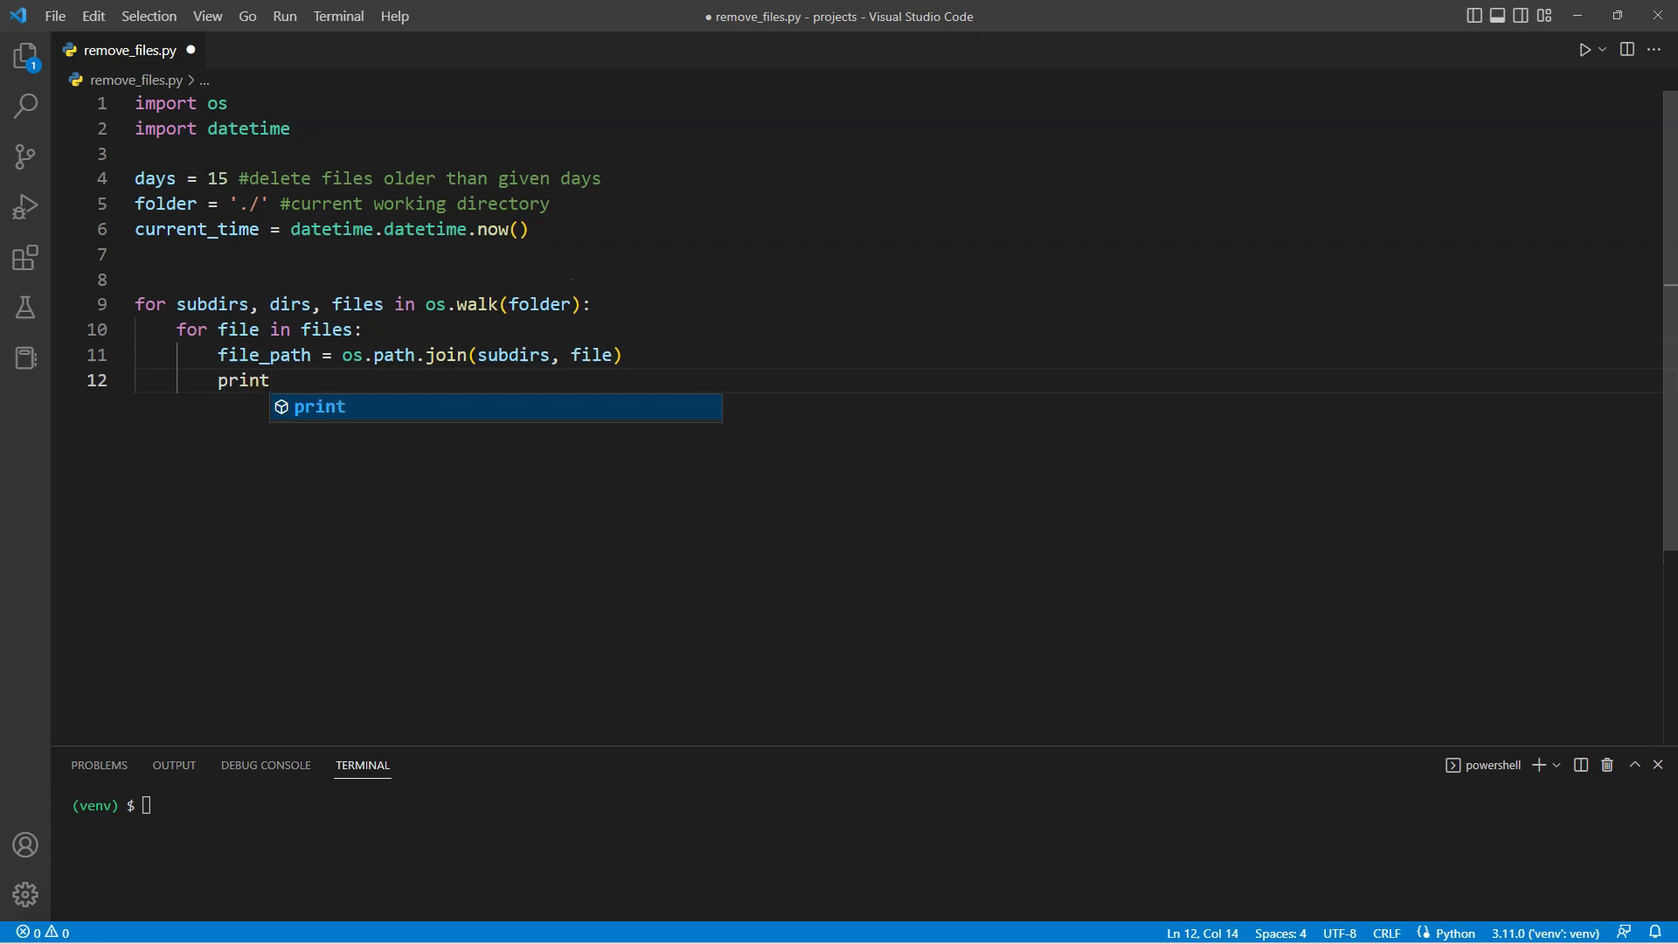
text((file_path)
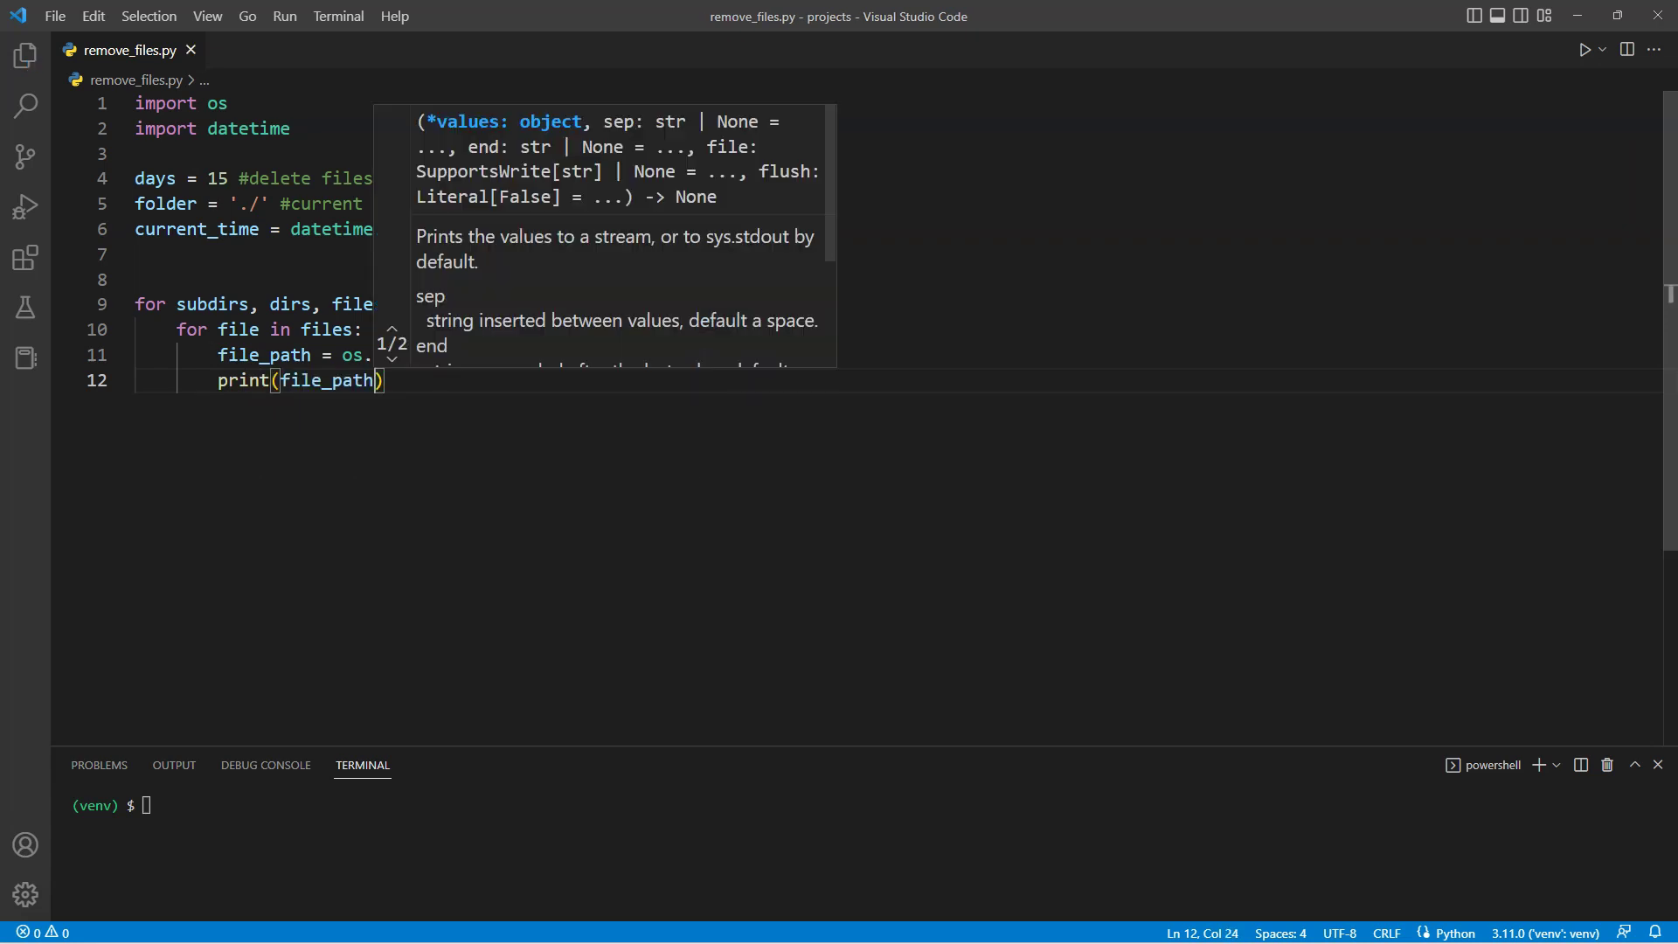
key(ctrl+s)
- Enlarge the terminal, run python ../remove_files.py from Downloads, then clear the output
click(565, 805)
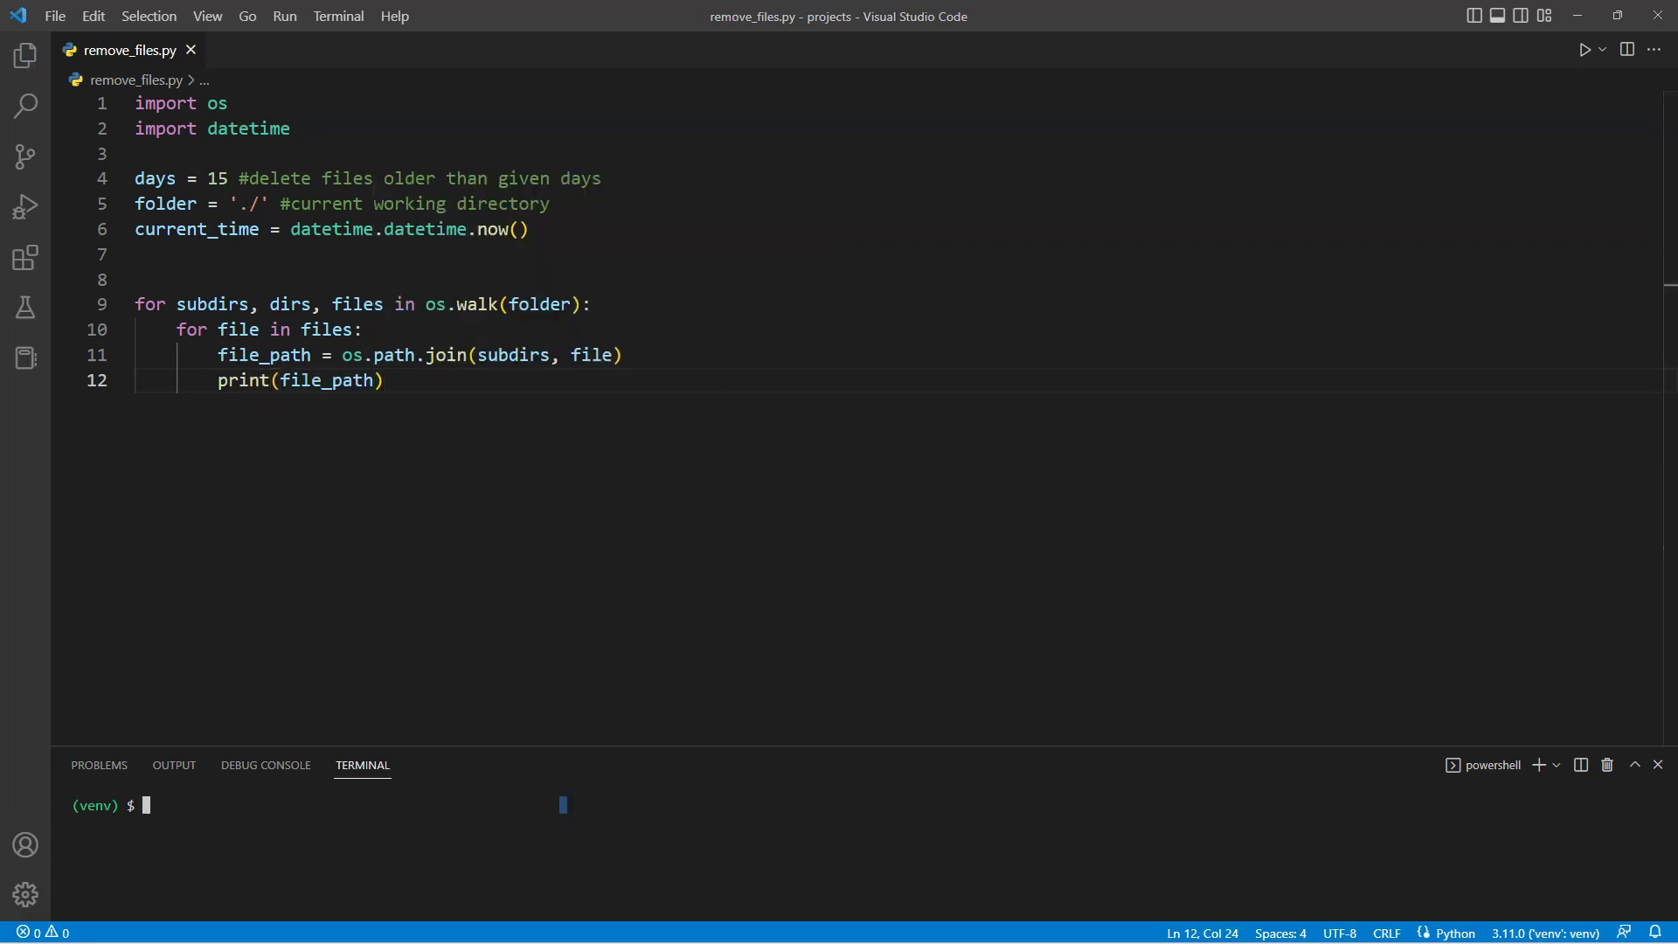
drag(564, 746, 565, 649)
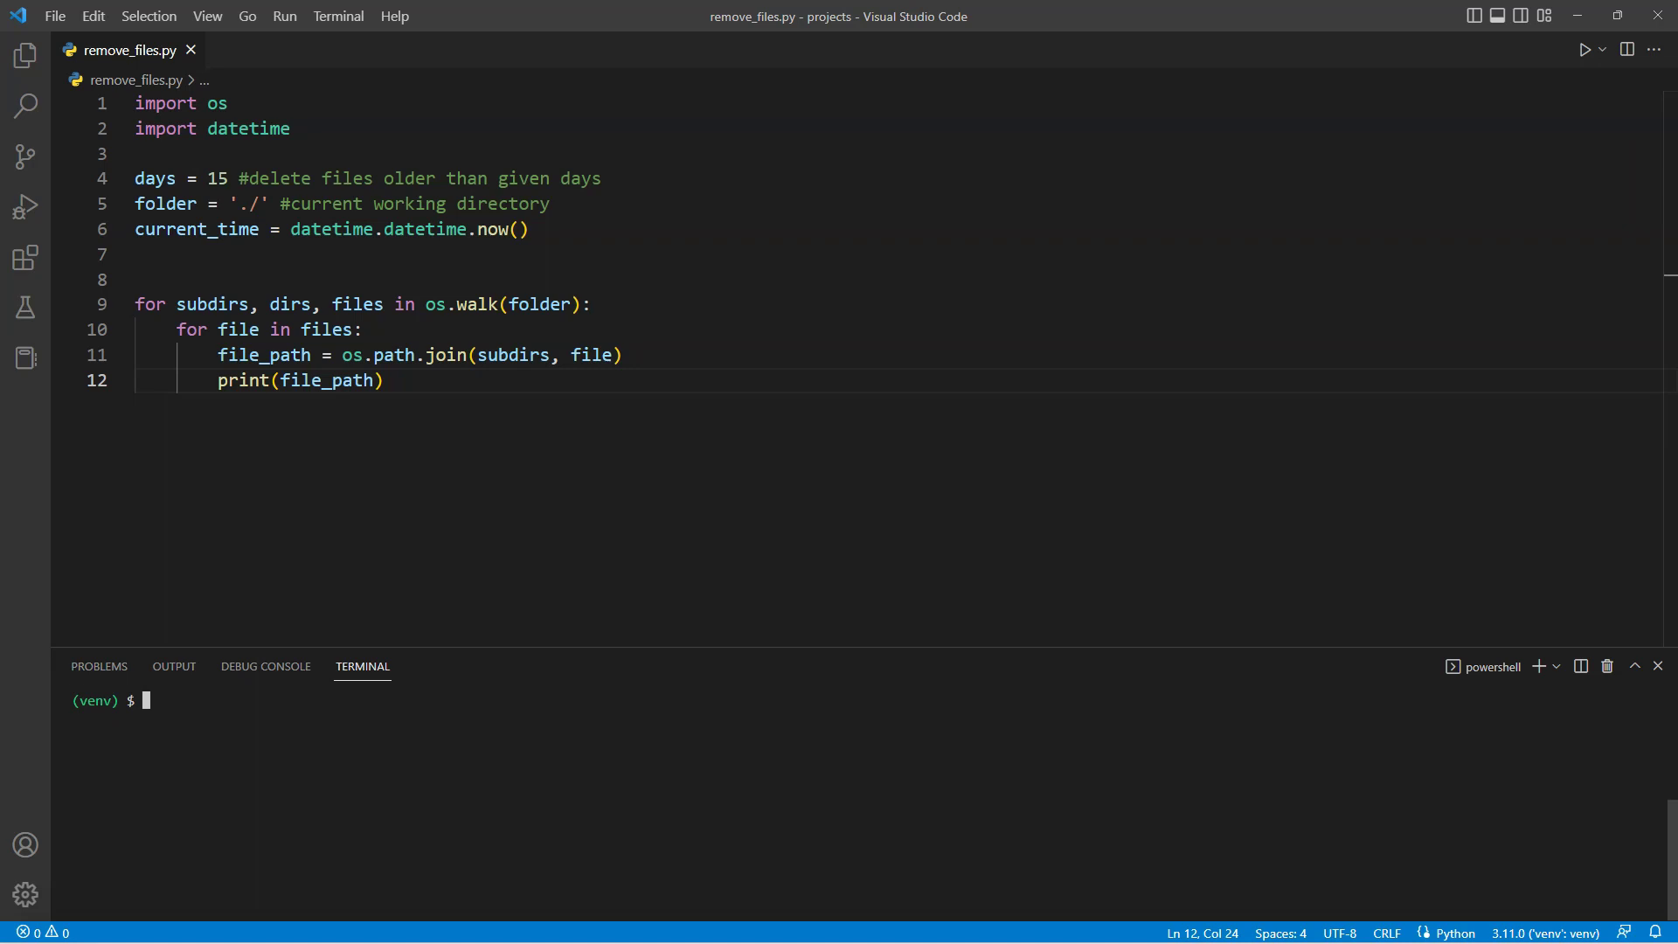
text(cd Dow)
key(Tab)
key(Return)
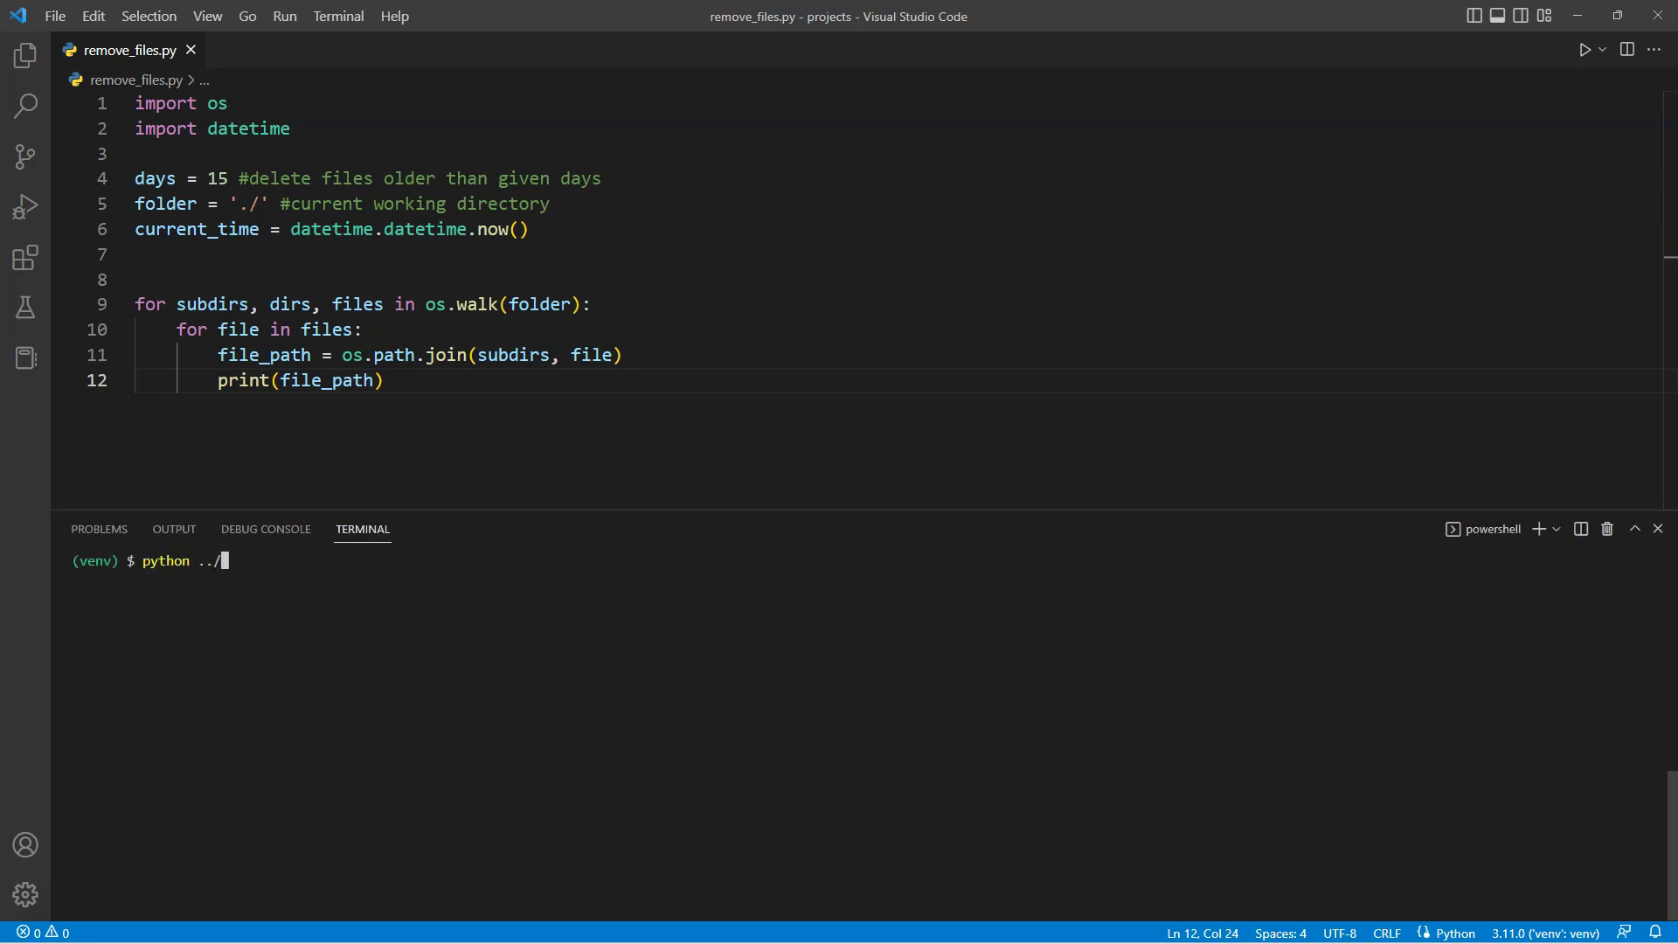
text(rem)
key(Return)
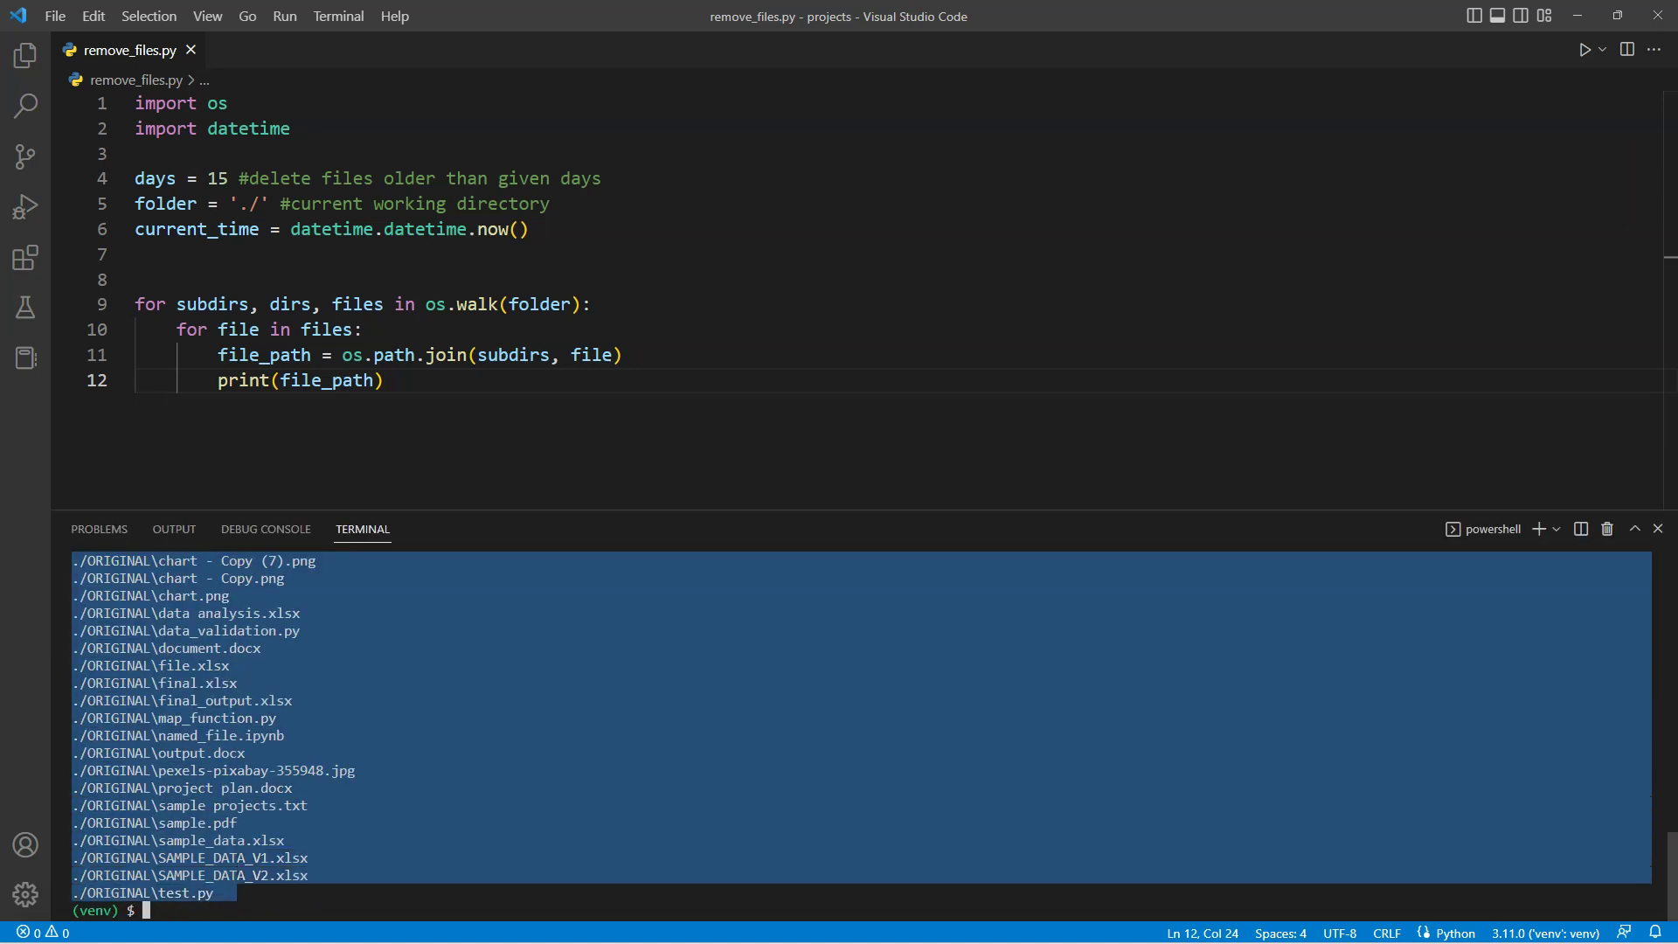
key(ctrl+l)
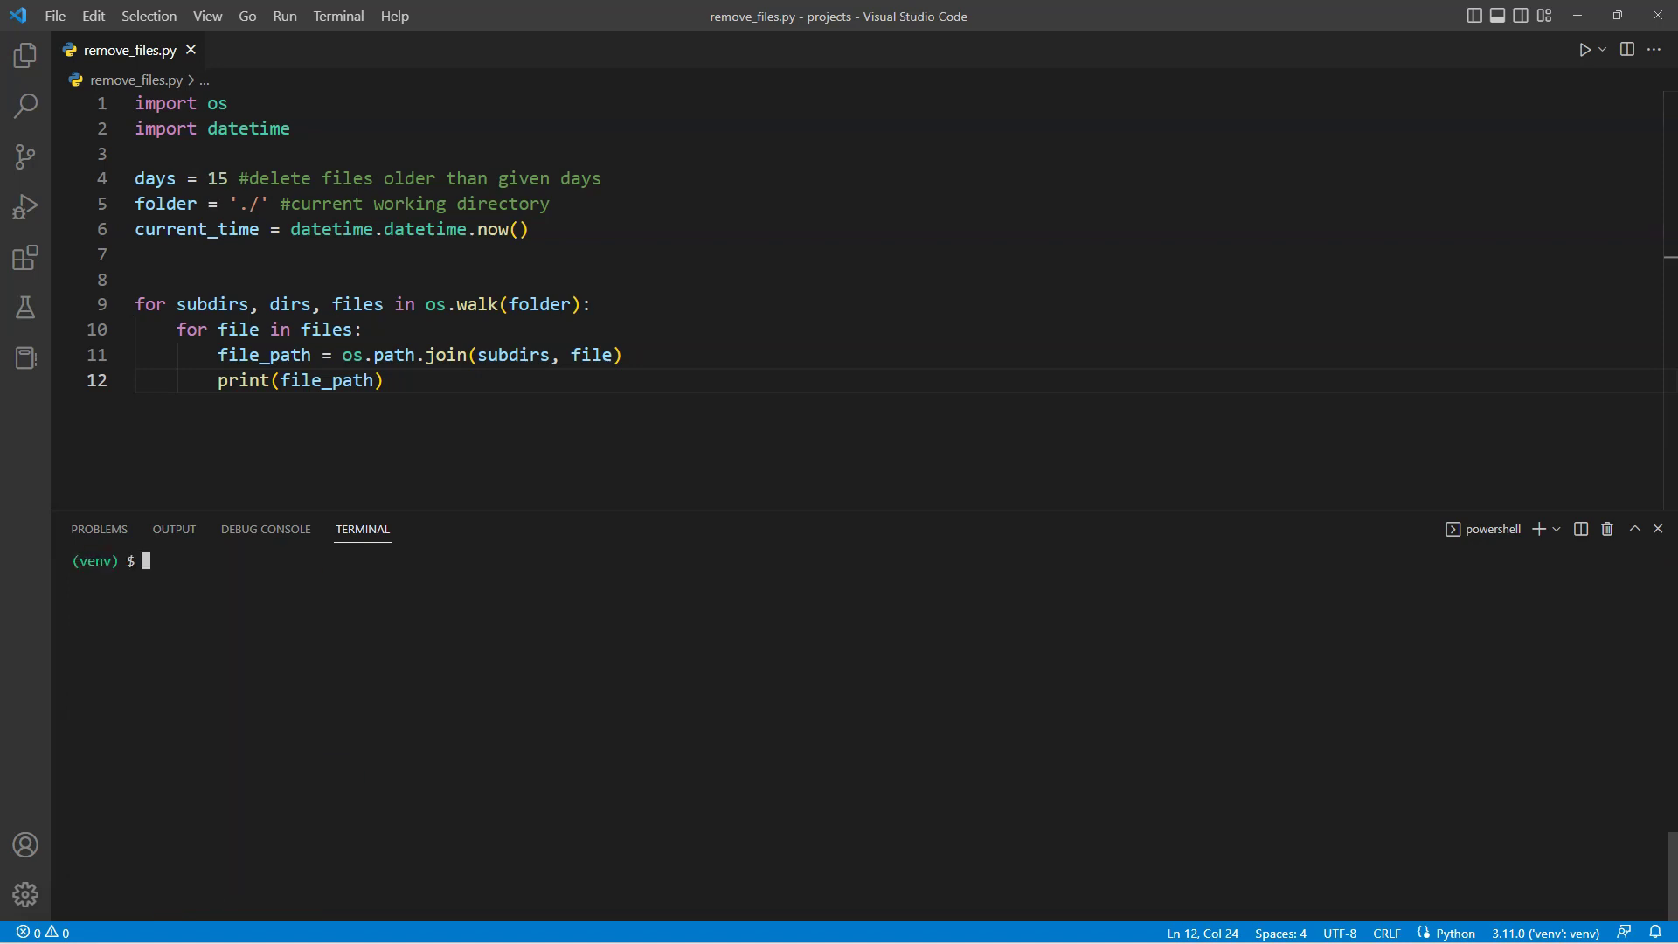
- Replace the path print with a file check and a fromtimestamp(getmtime) file_created_time line
key(shift+Home)
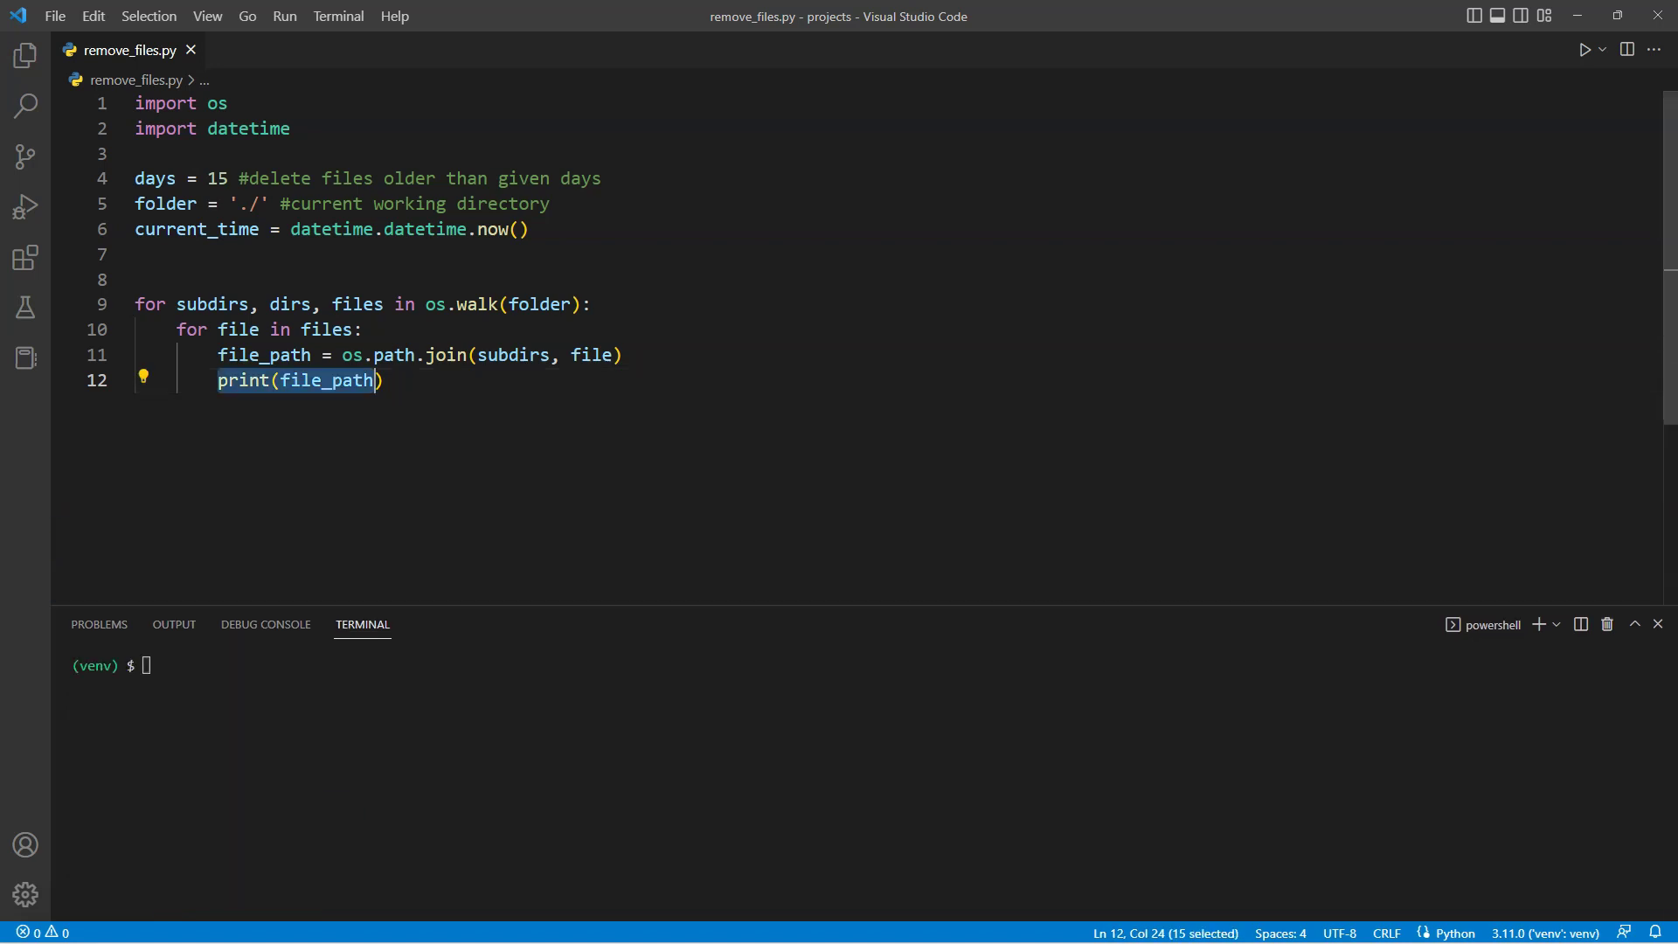
key(BackSpace)
text(if)
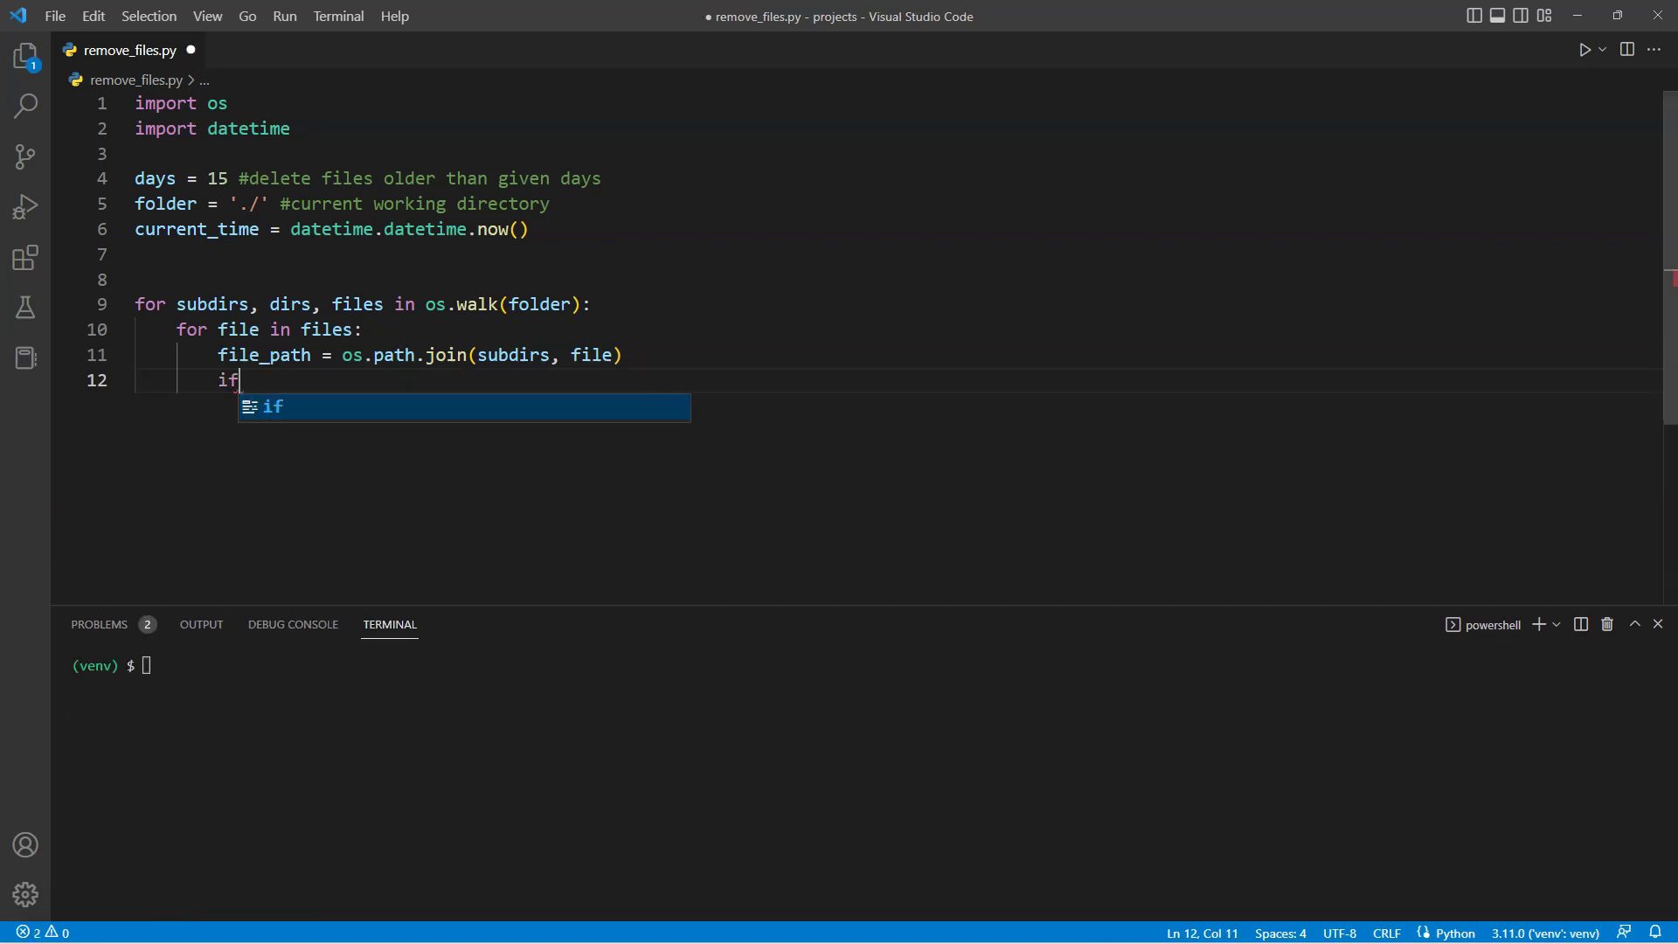
text( os.path.isfile(file_path):)
key(Return)
text(f)
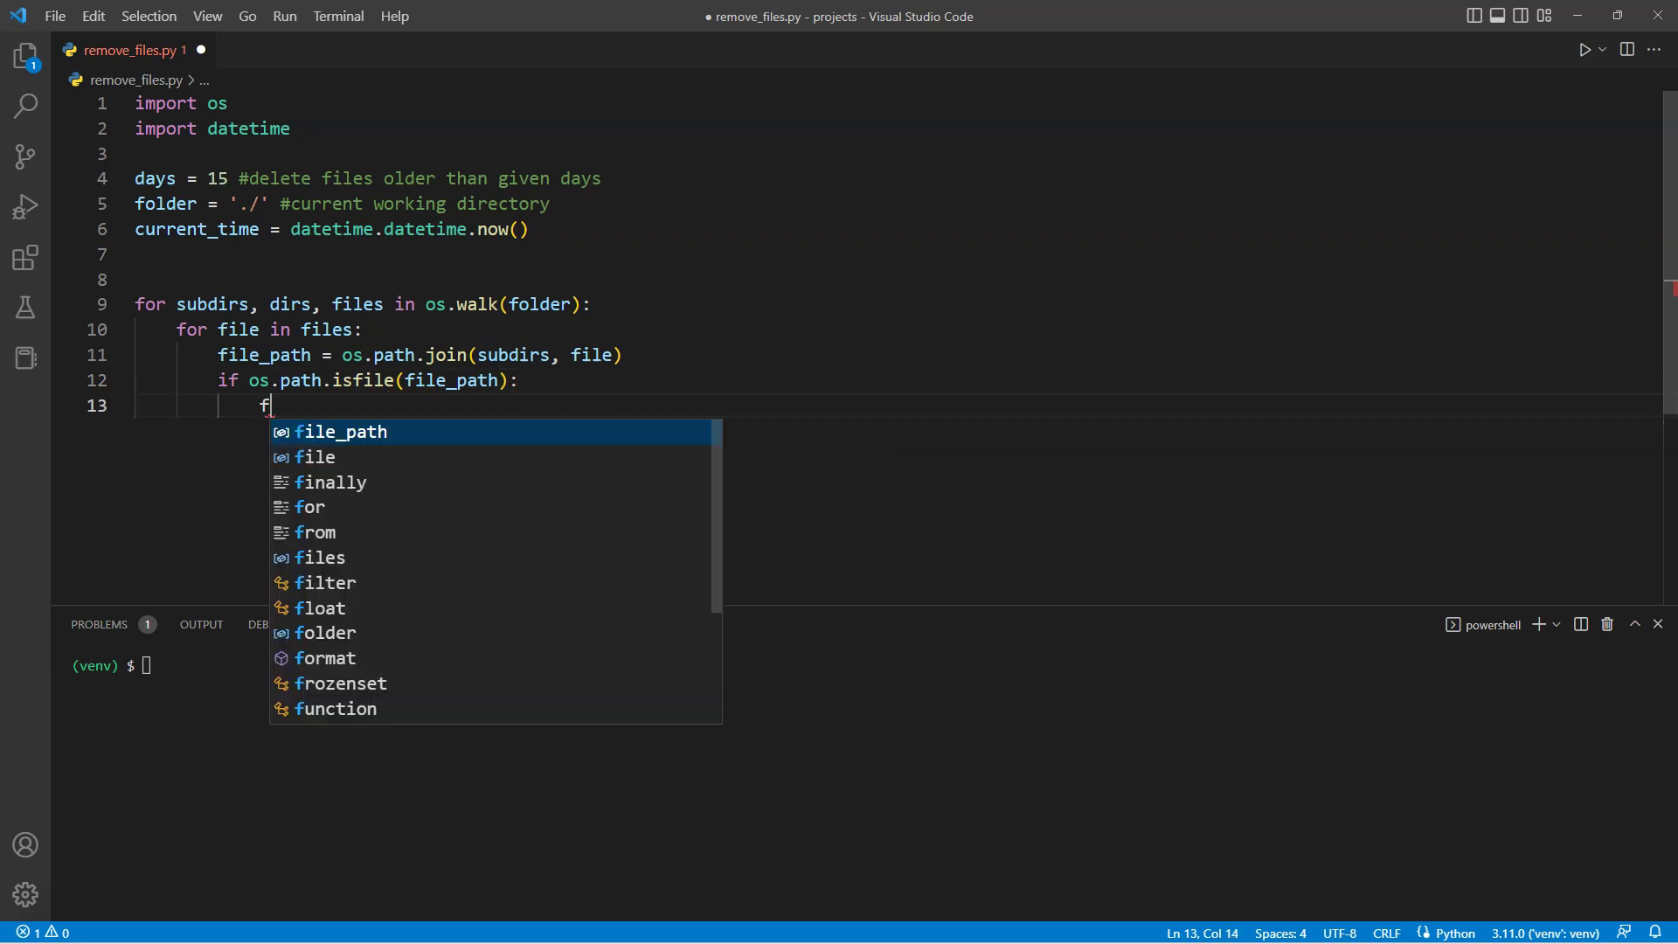
text(ile_created_time = datetime.datetime.fromtimestamp()
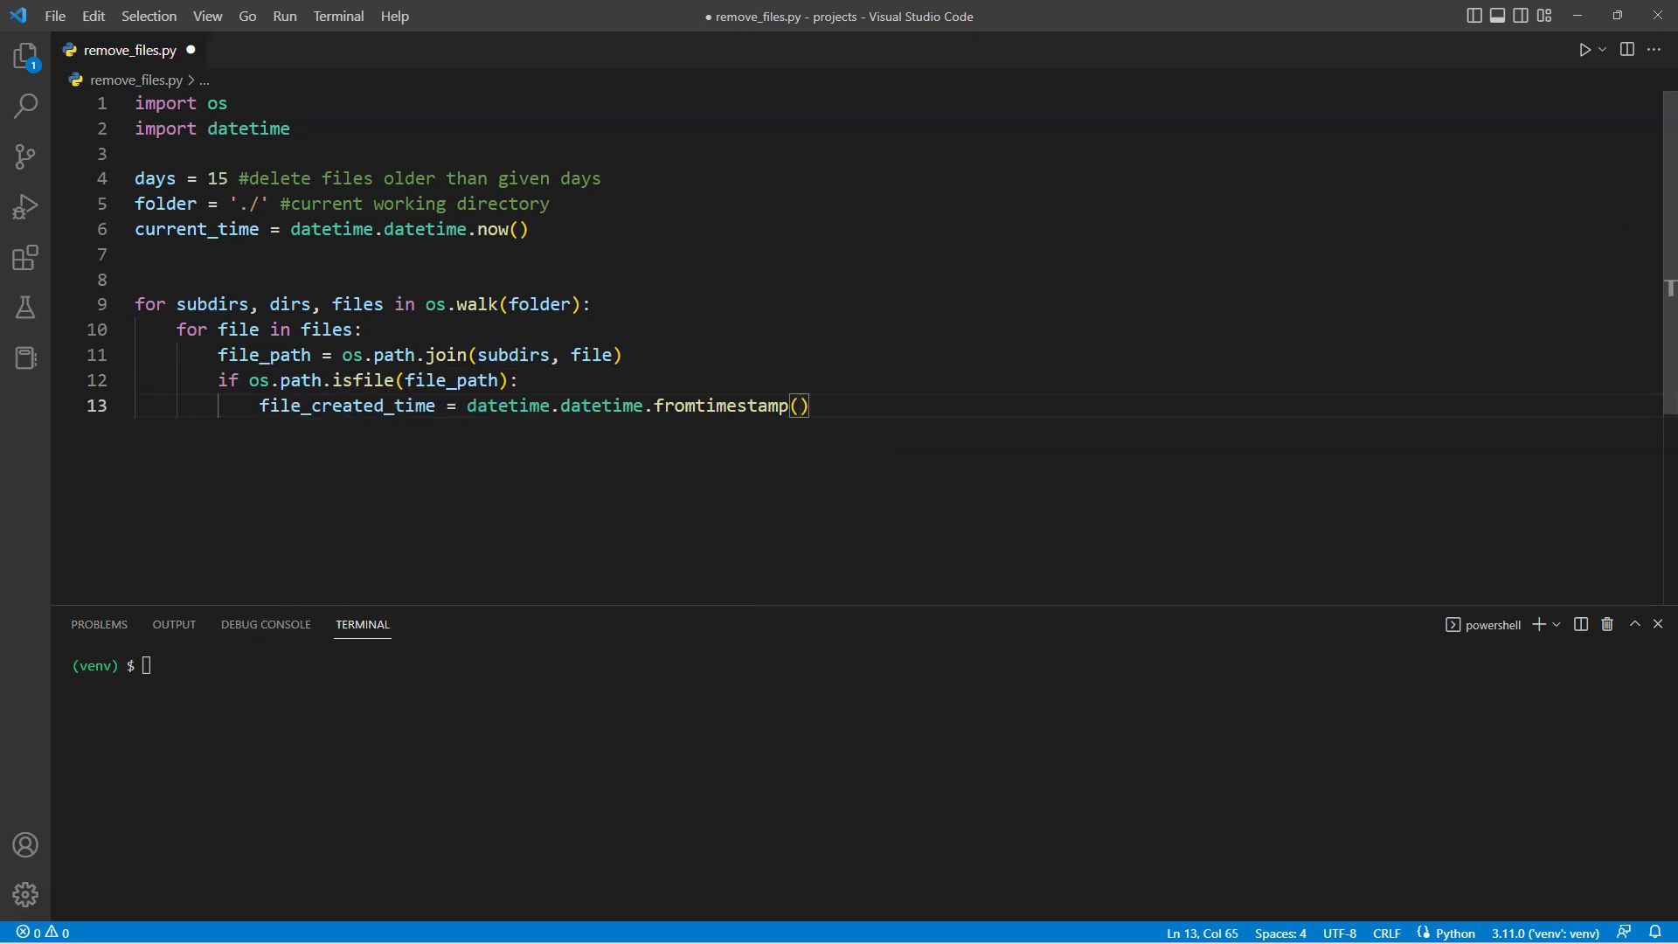
text(os.)
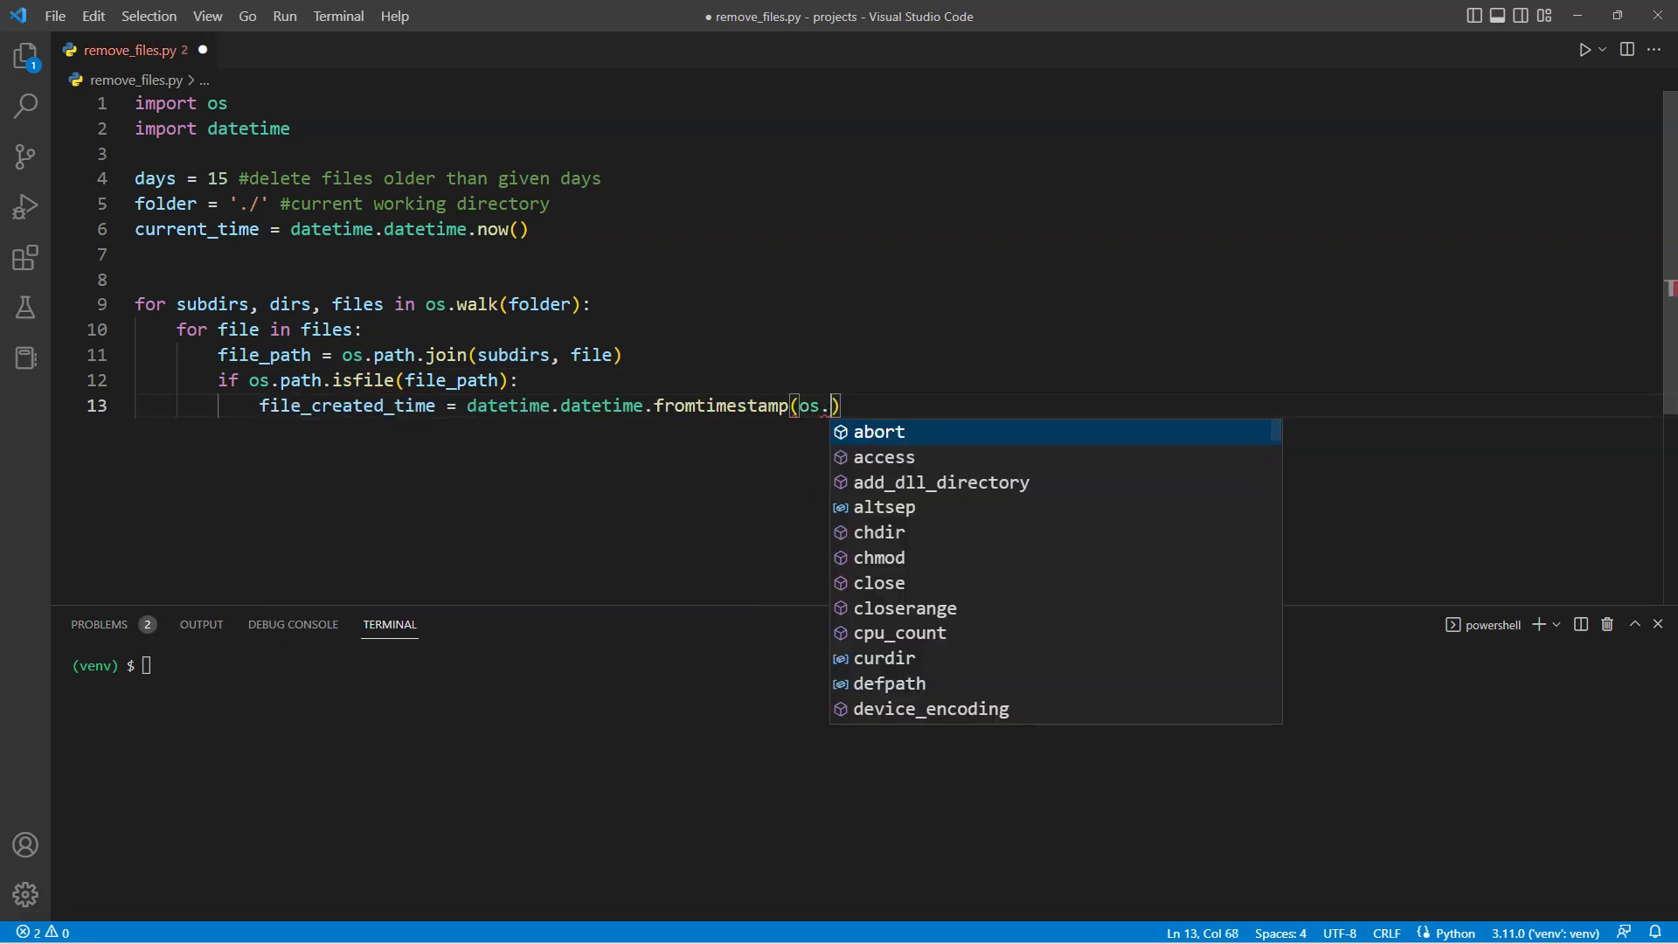
text(get)
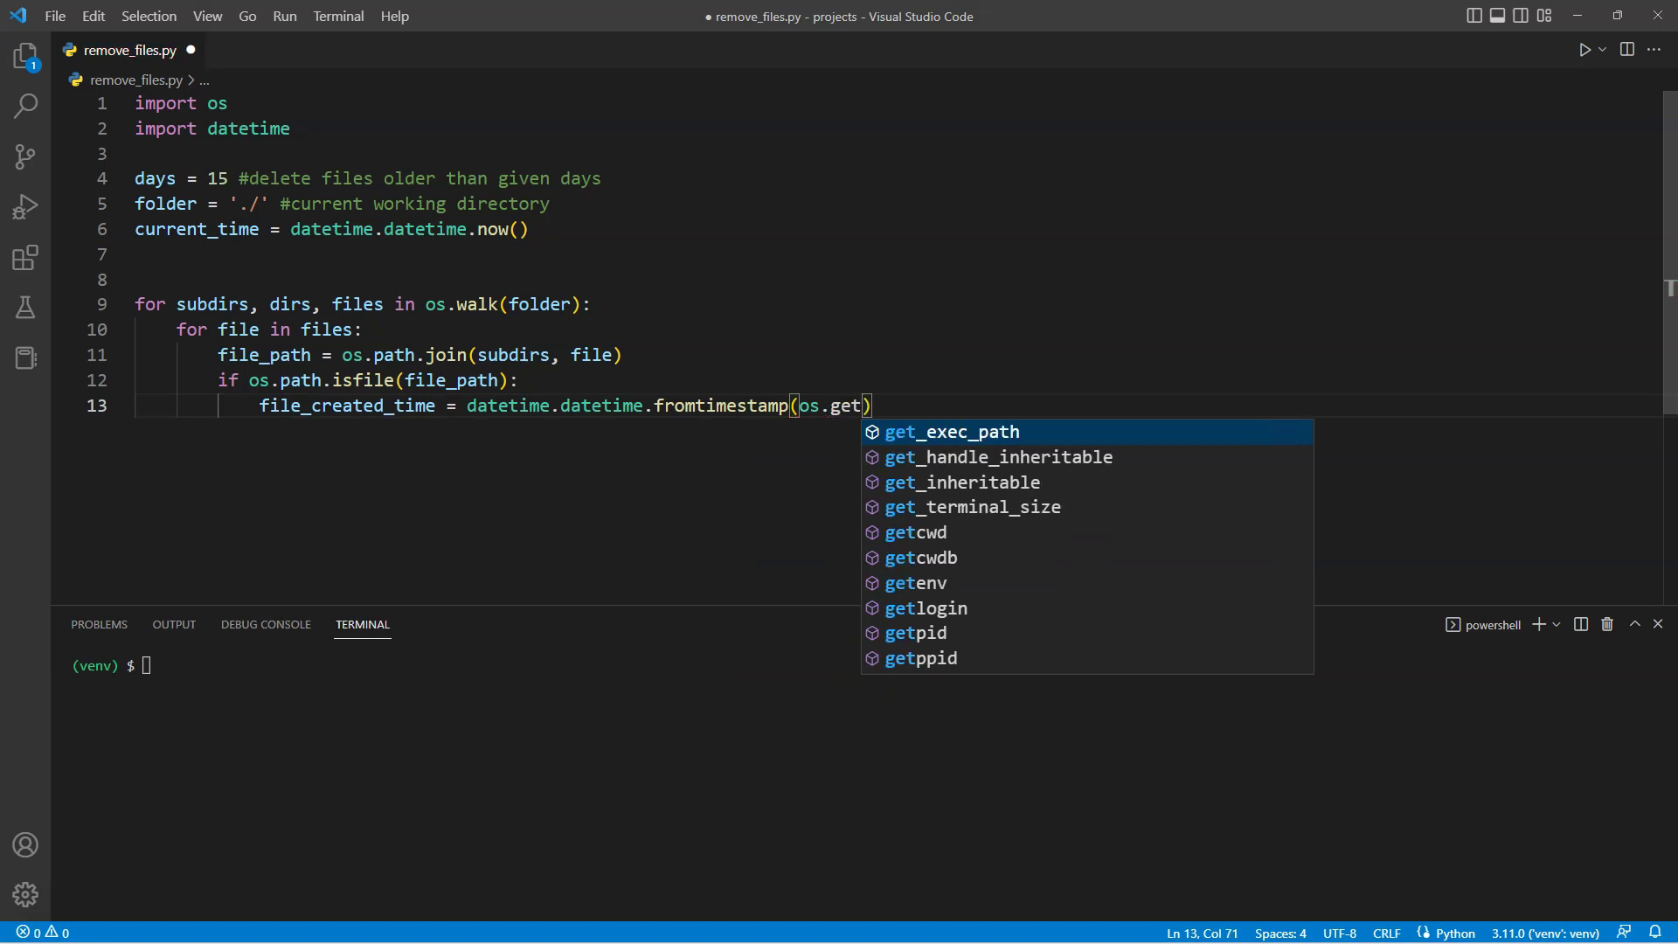
text(mtime(file_path)
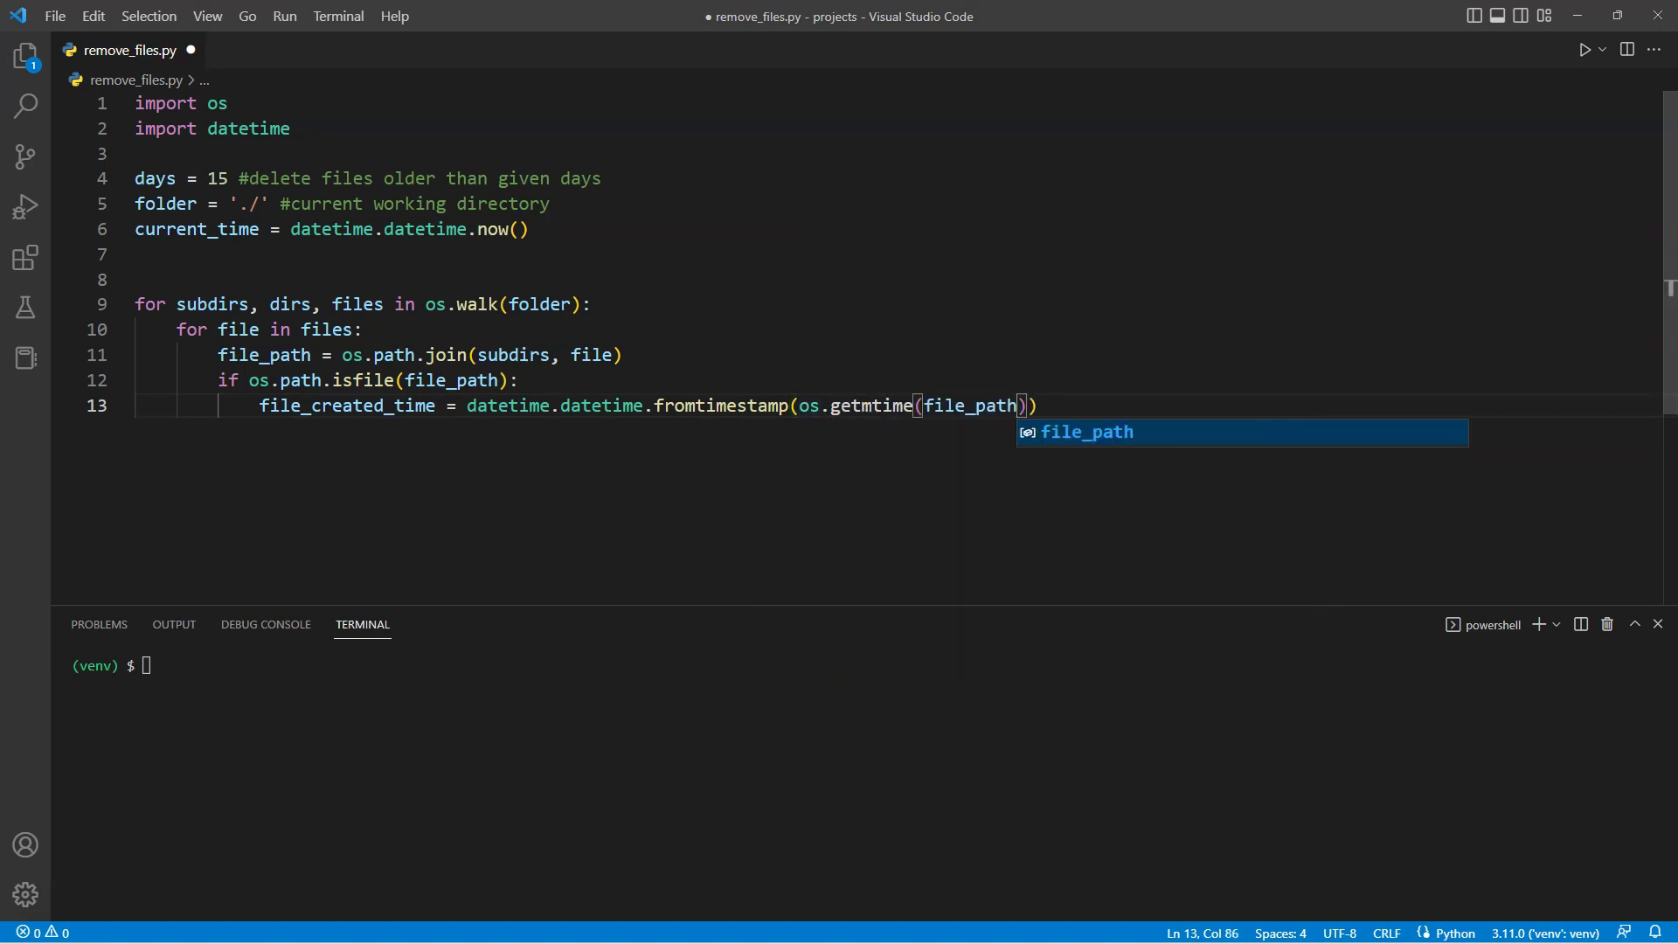
key(Escape)
key(shift+Left)
key(shift+Left)
key(End)
- Test-print file_created_time, fix the call to os.path.getmtime, and review the printed timestamps
key(Return)
text(print(file)
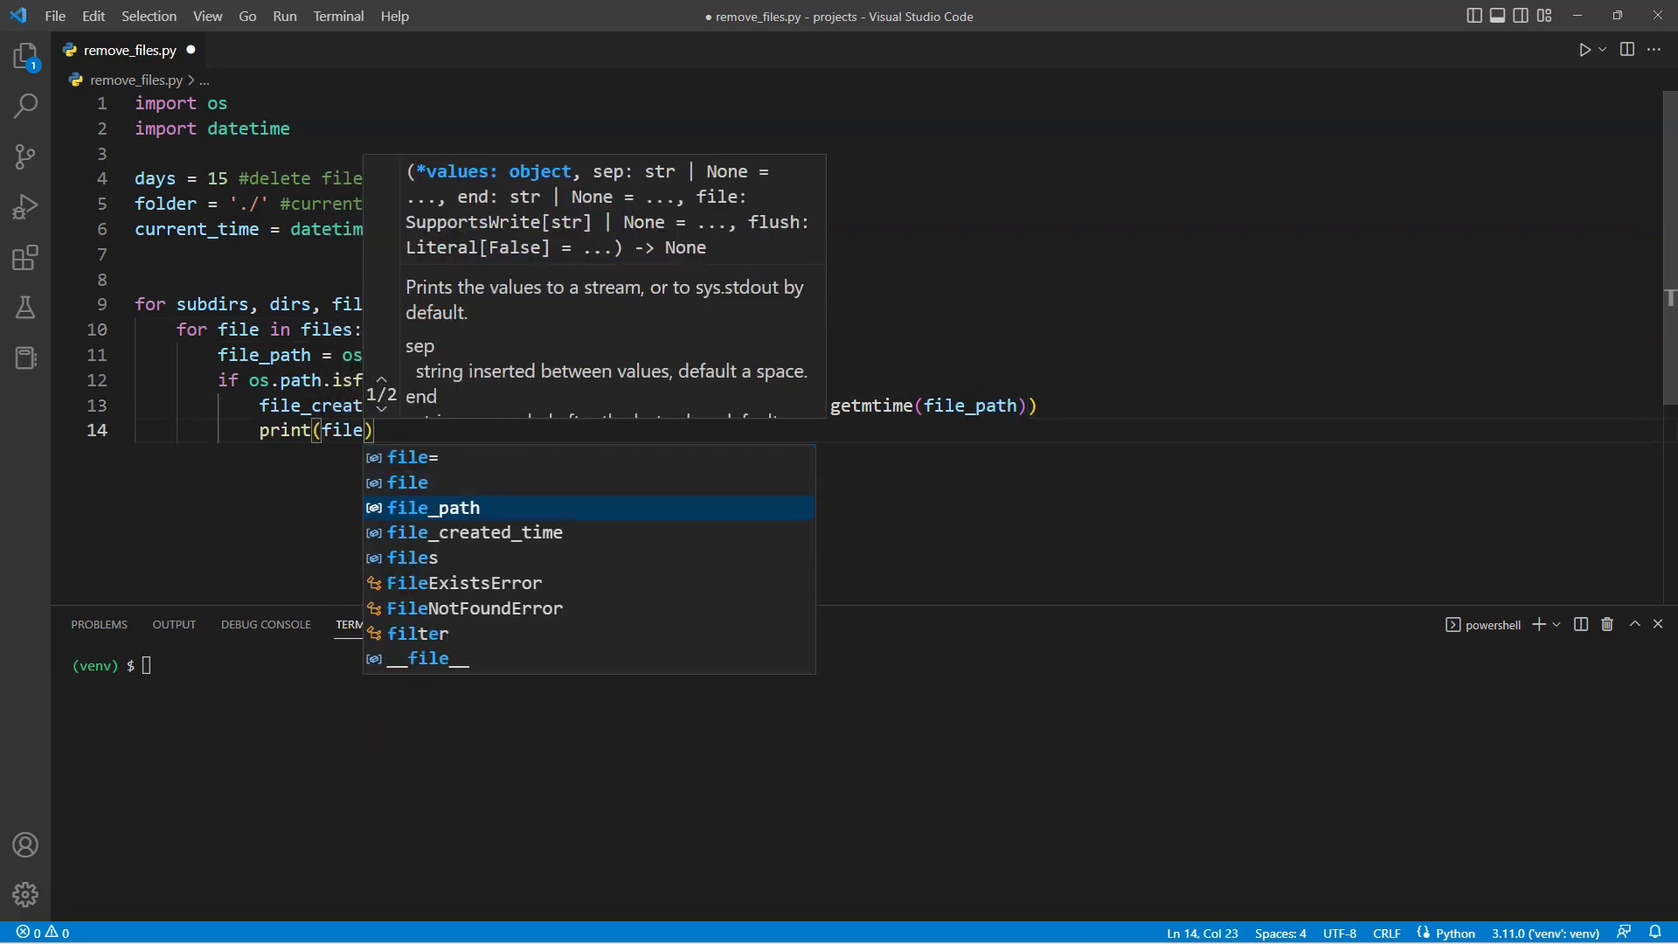
key(Down)
key(Return)
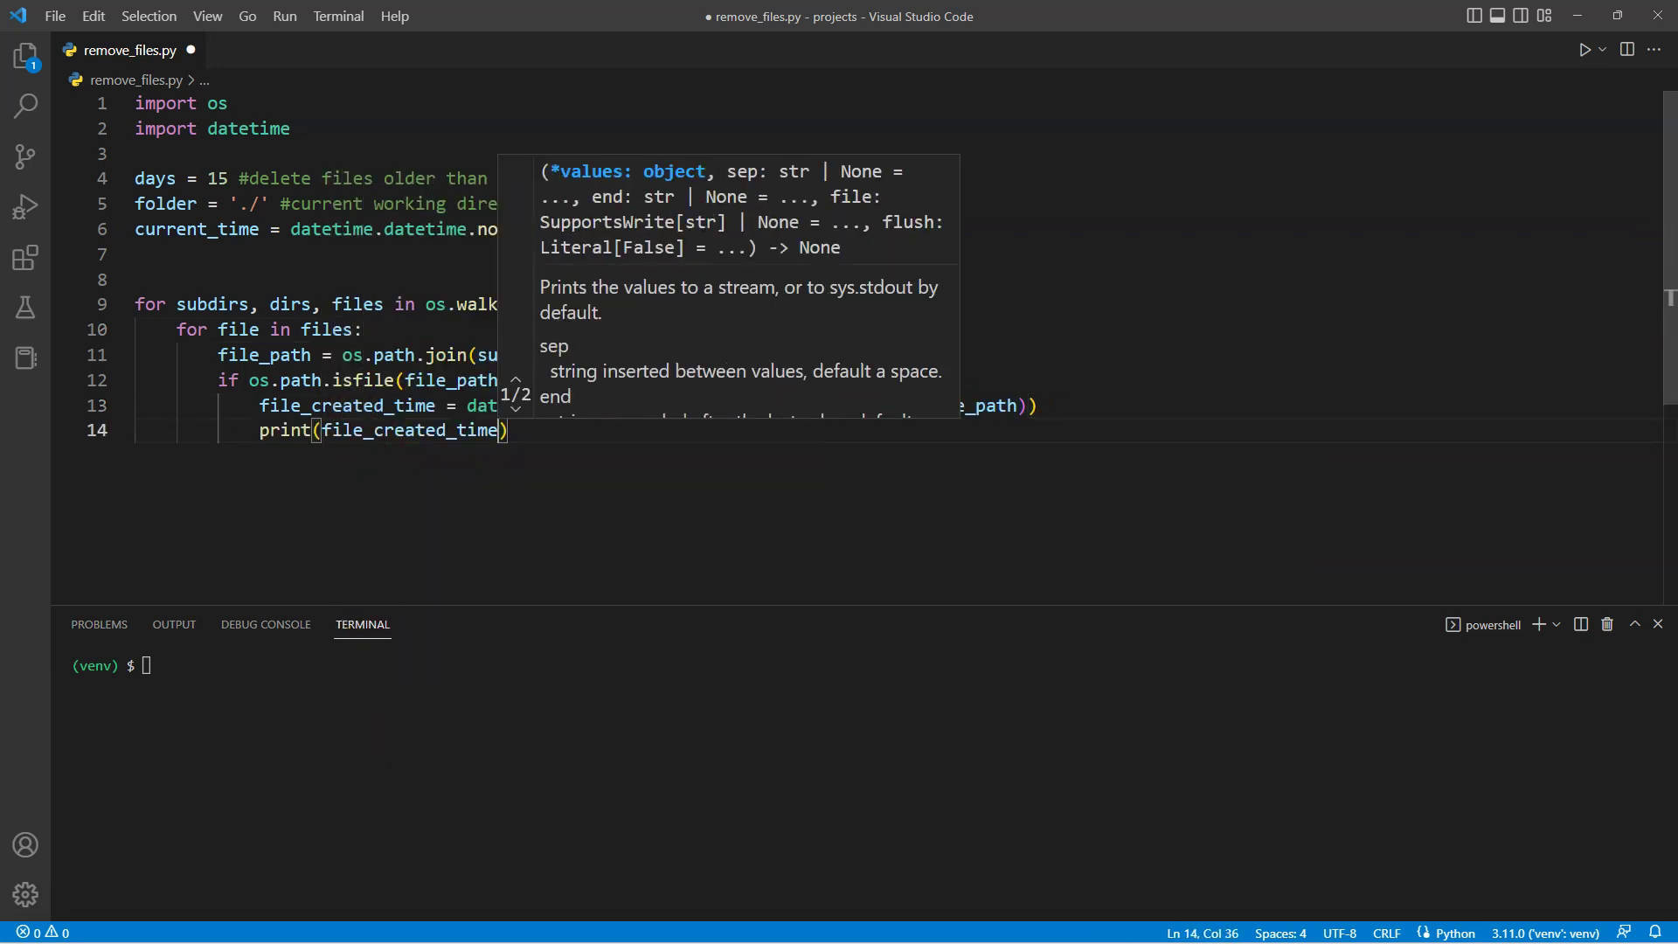
key(ctrl+s)
key(ctrl+grave)
key(Up)
key(Return)
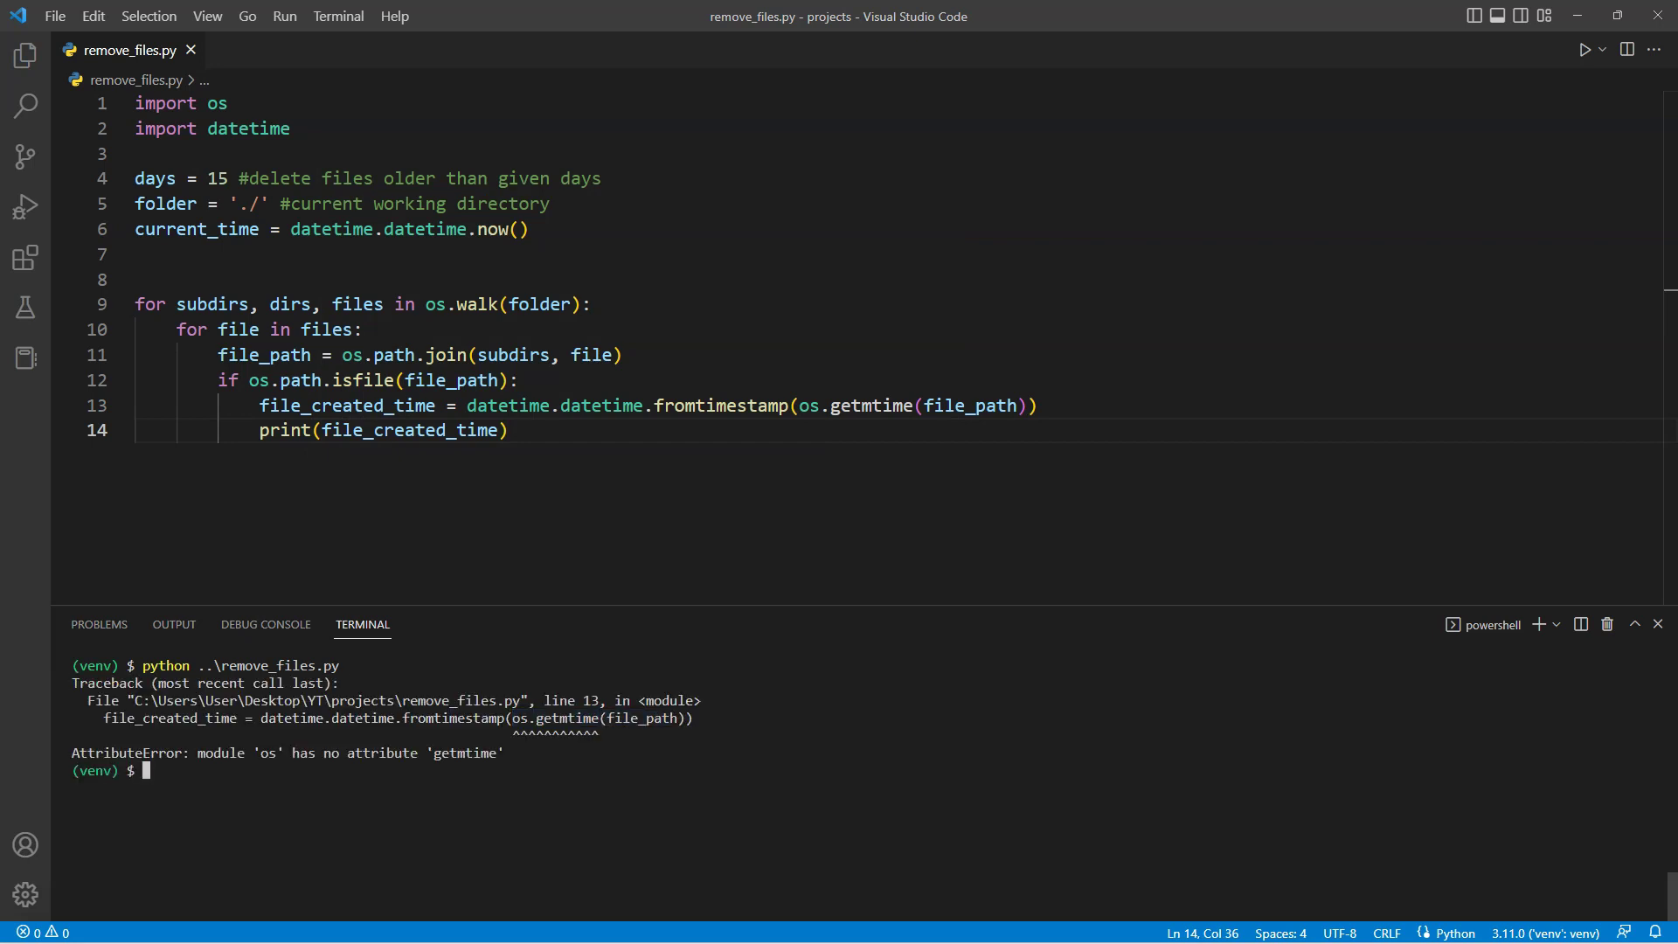
drag(511, 753, 198, 753)
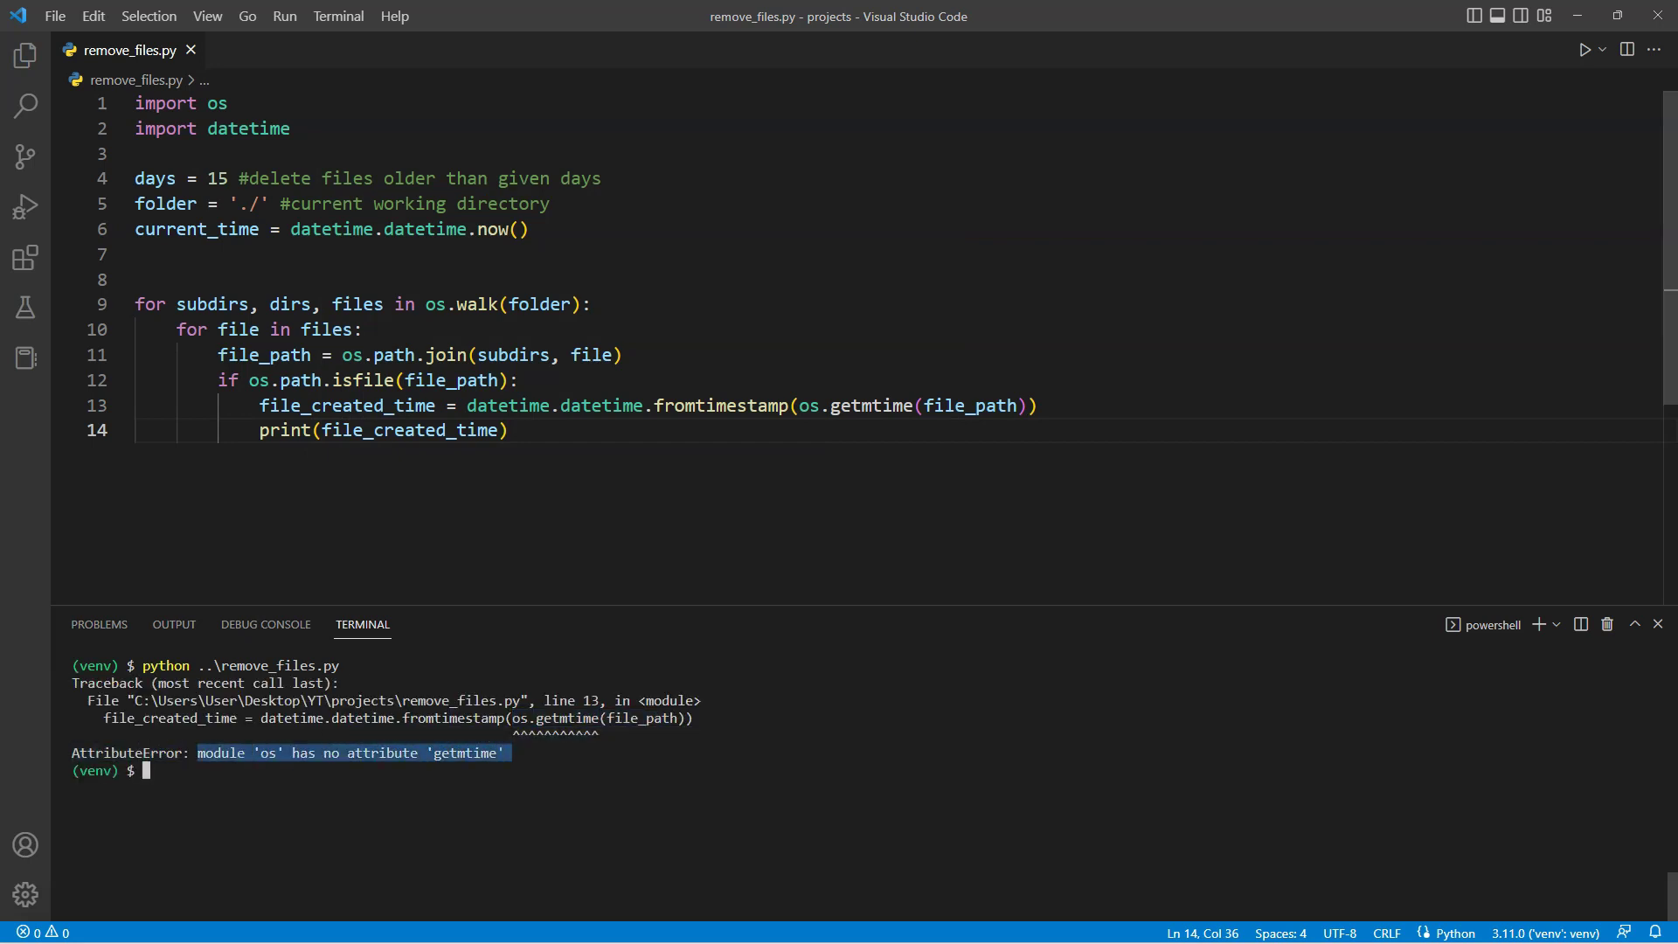
click(831, 405)
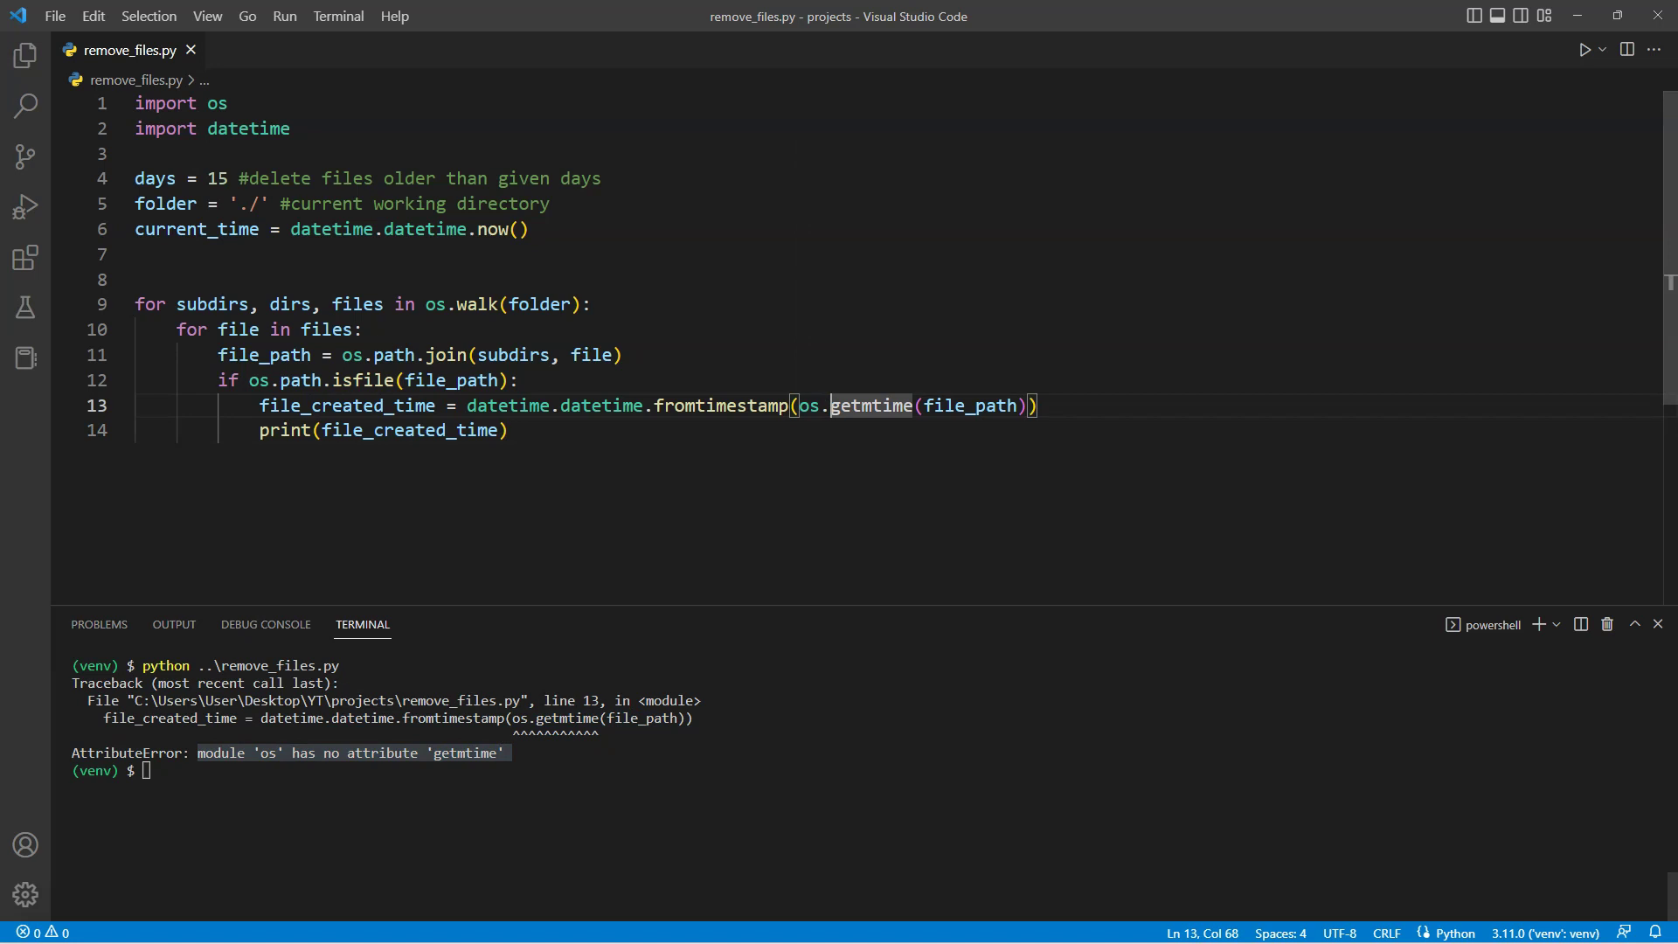
text(path.)
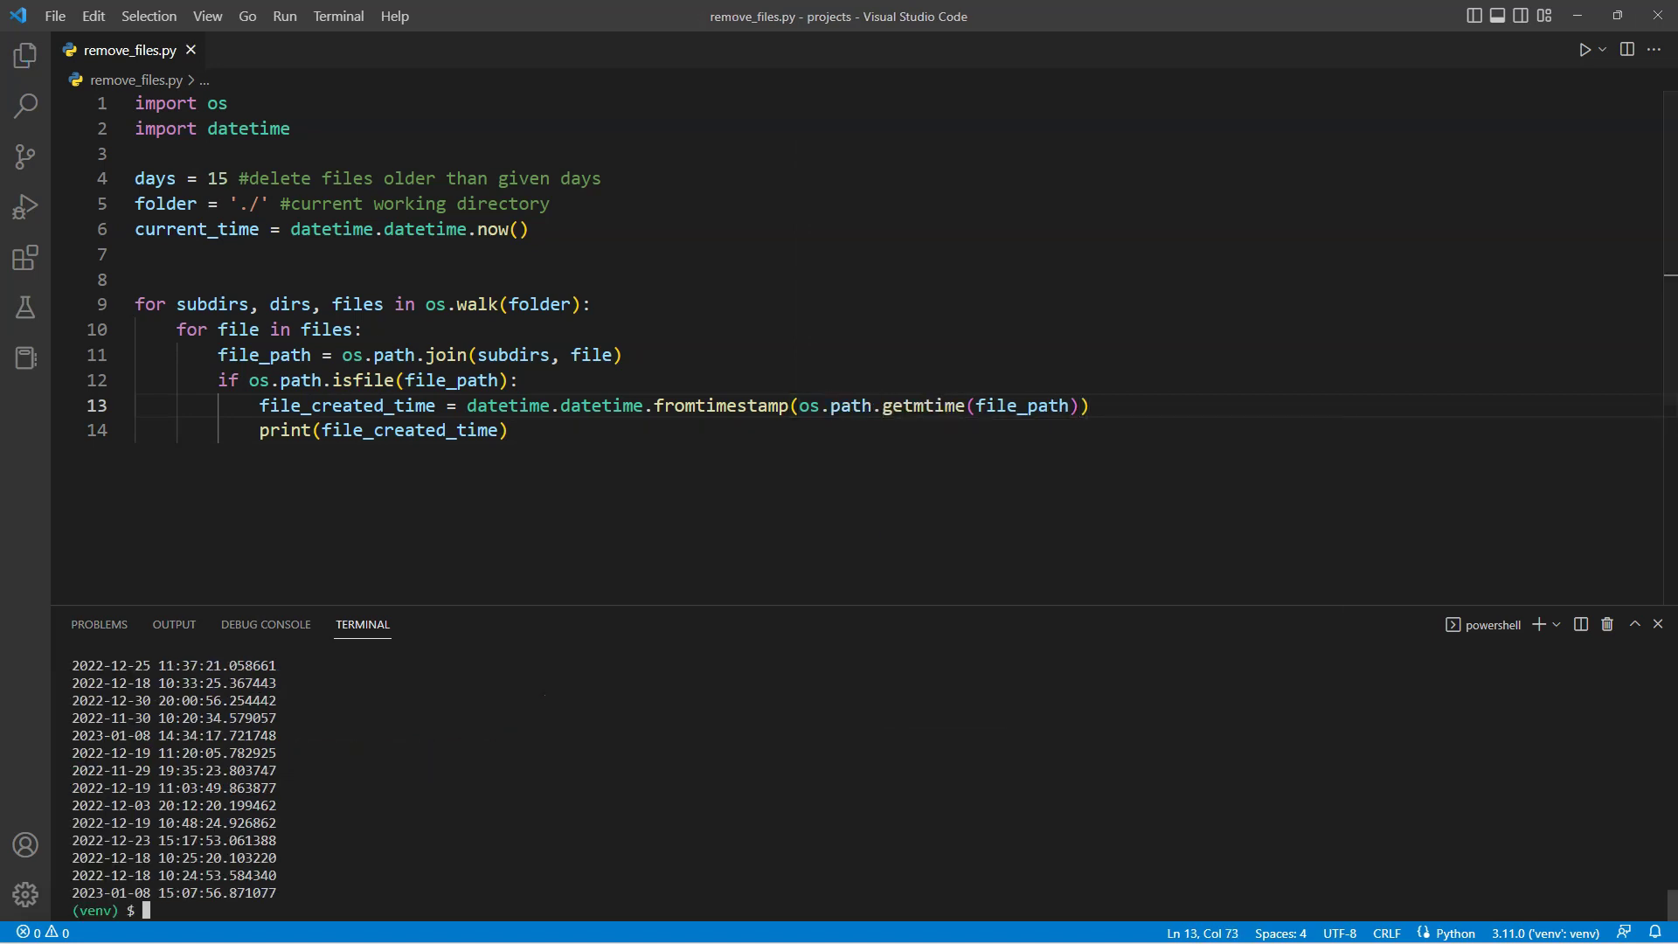
scroll(839, 787, up, 3)
scroll(840, 787, up, 3)
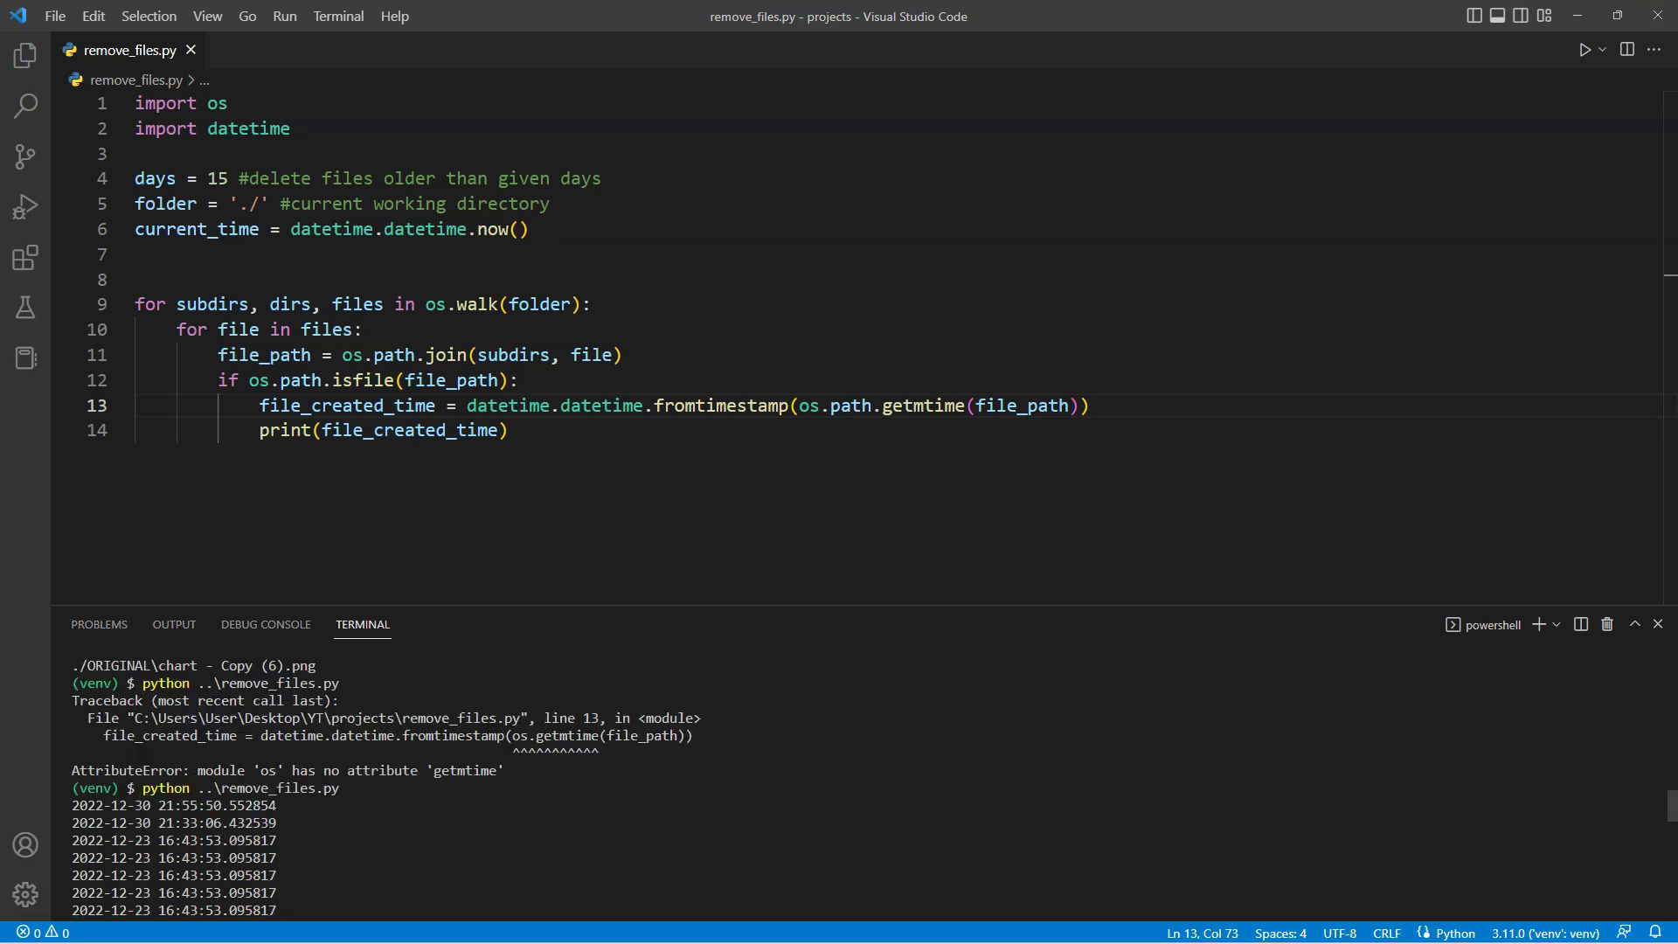
drag(73, 804, 839, 918)
text(if)
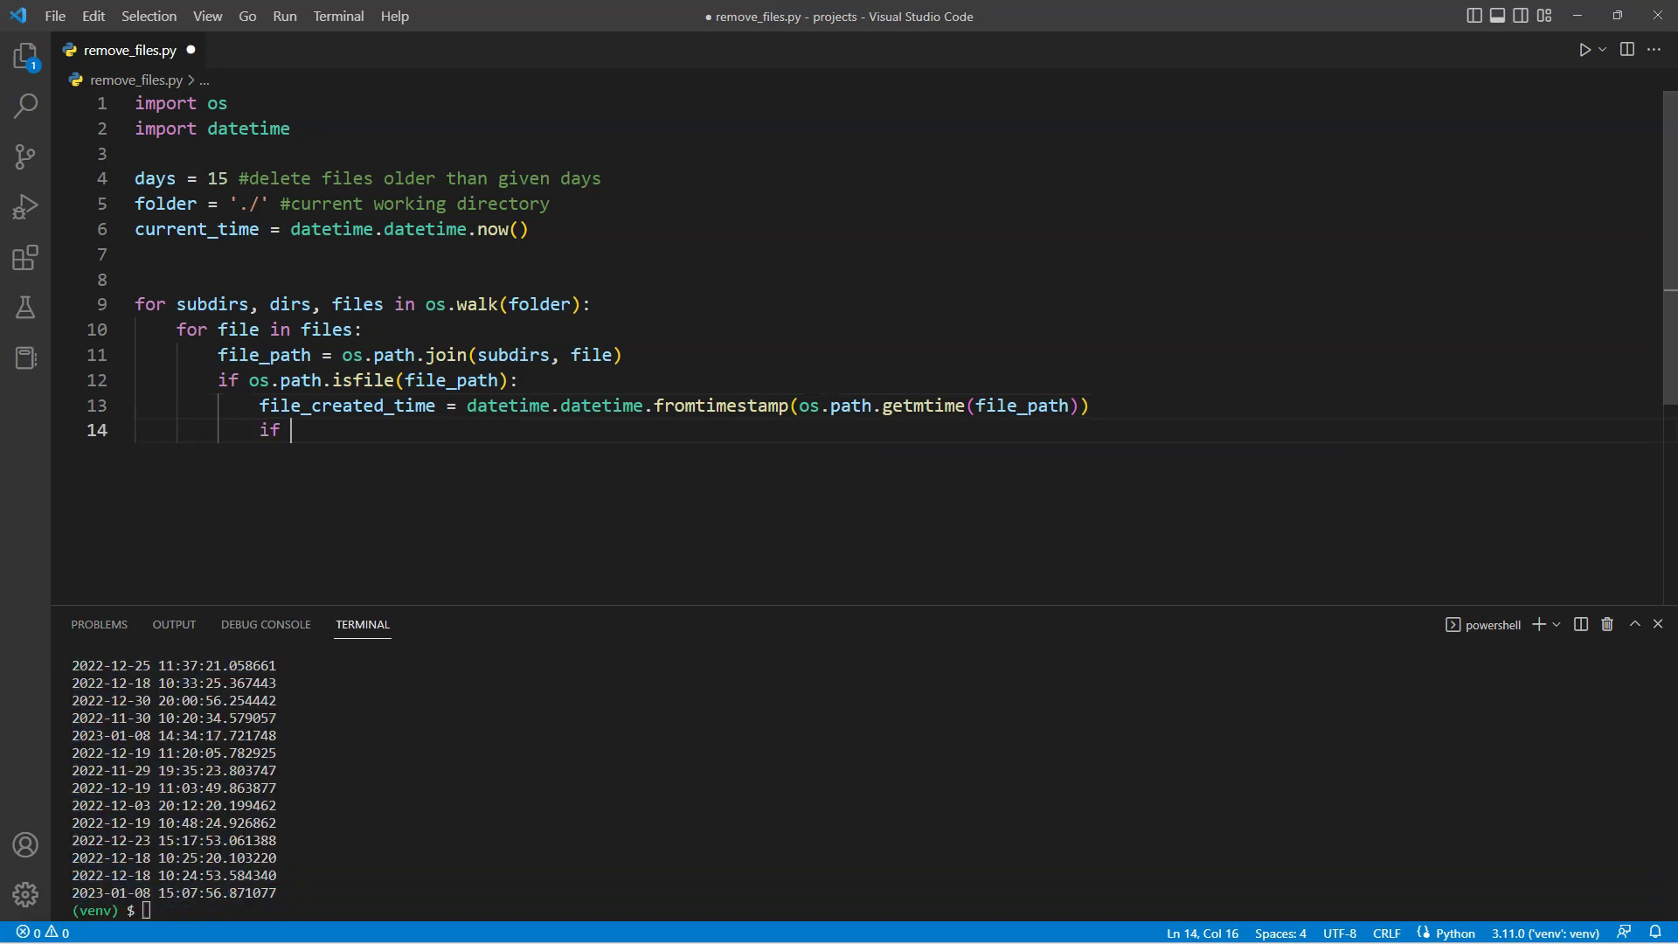
text(current_time)
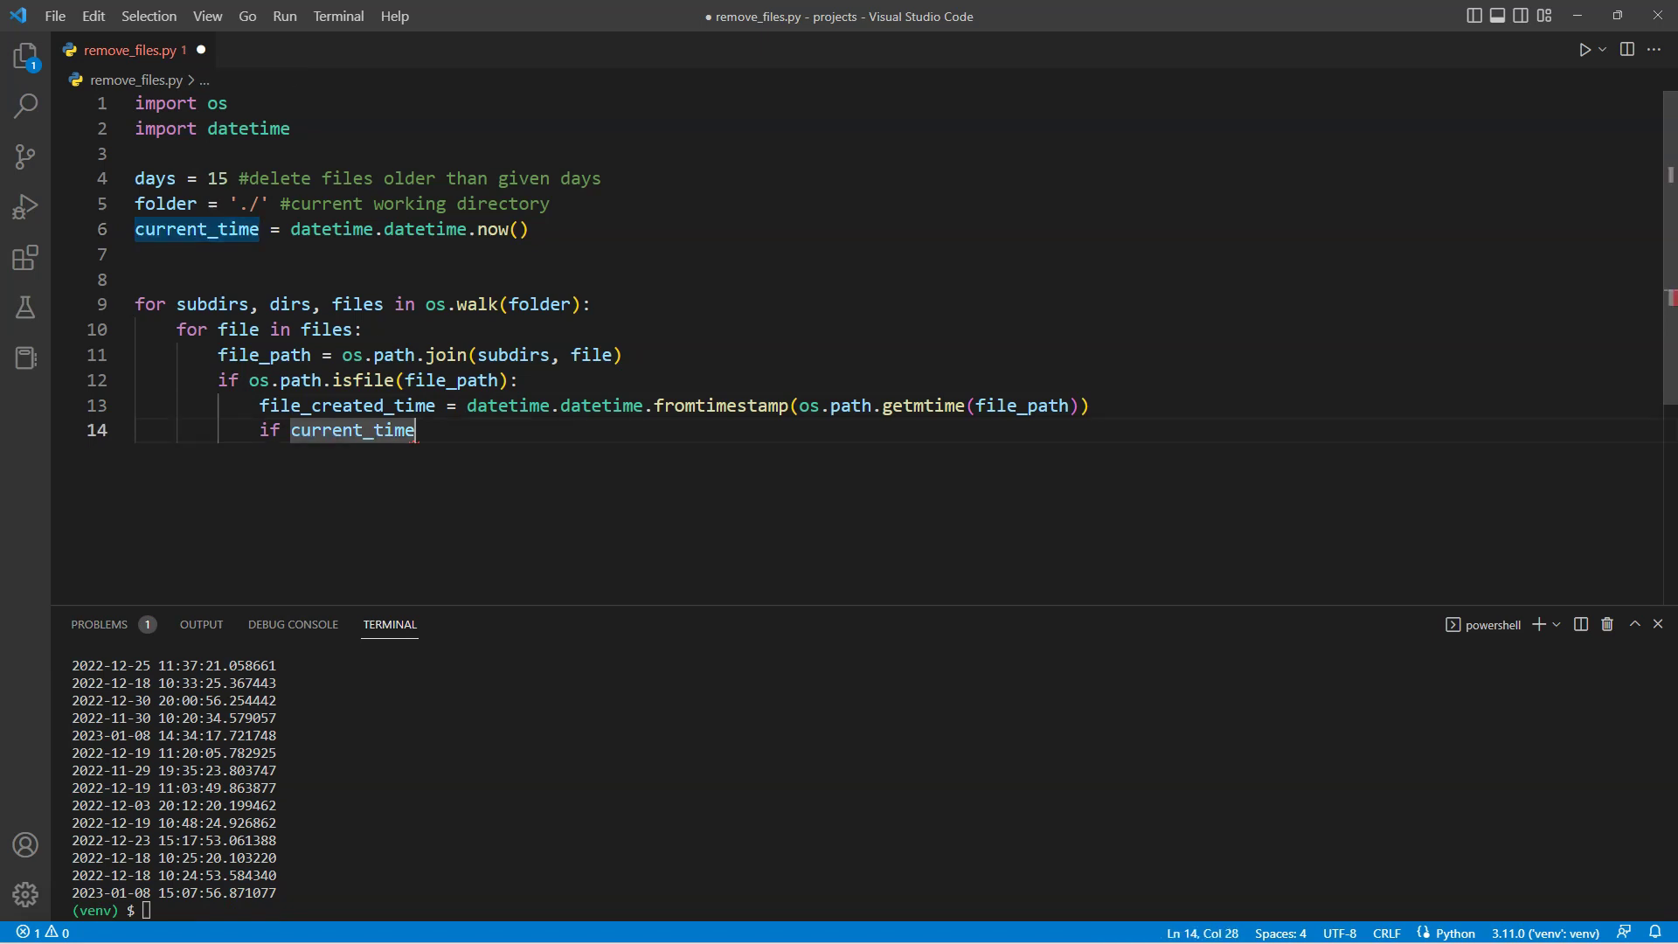
text( - file)
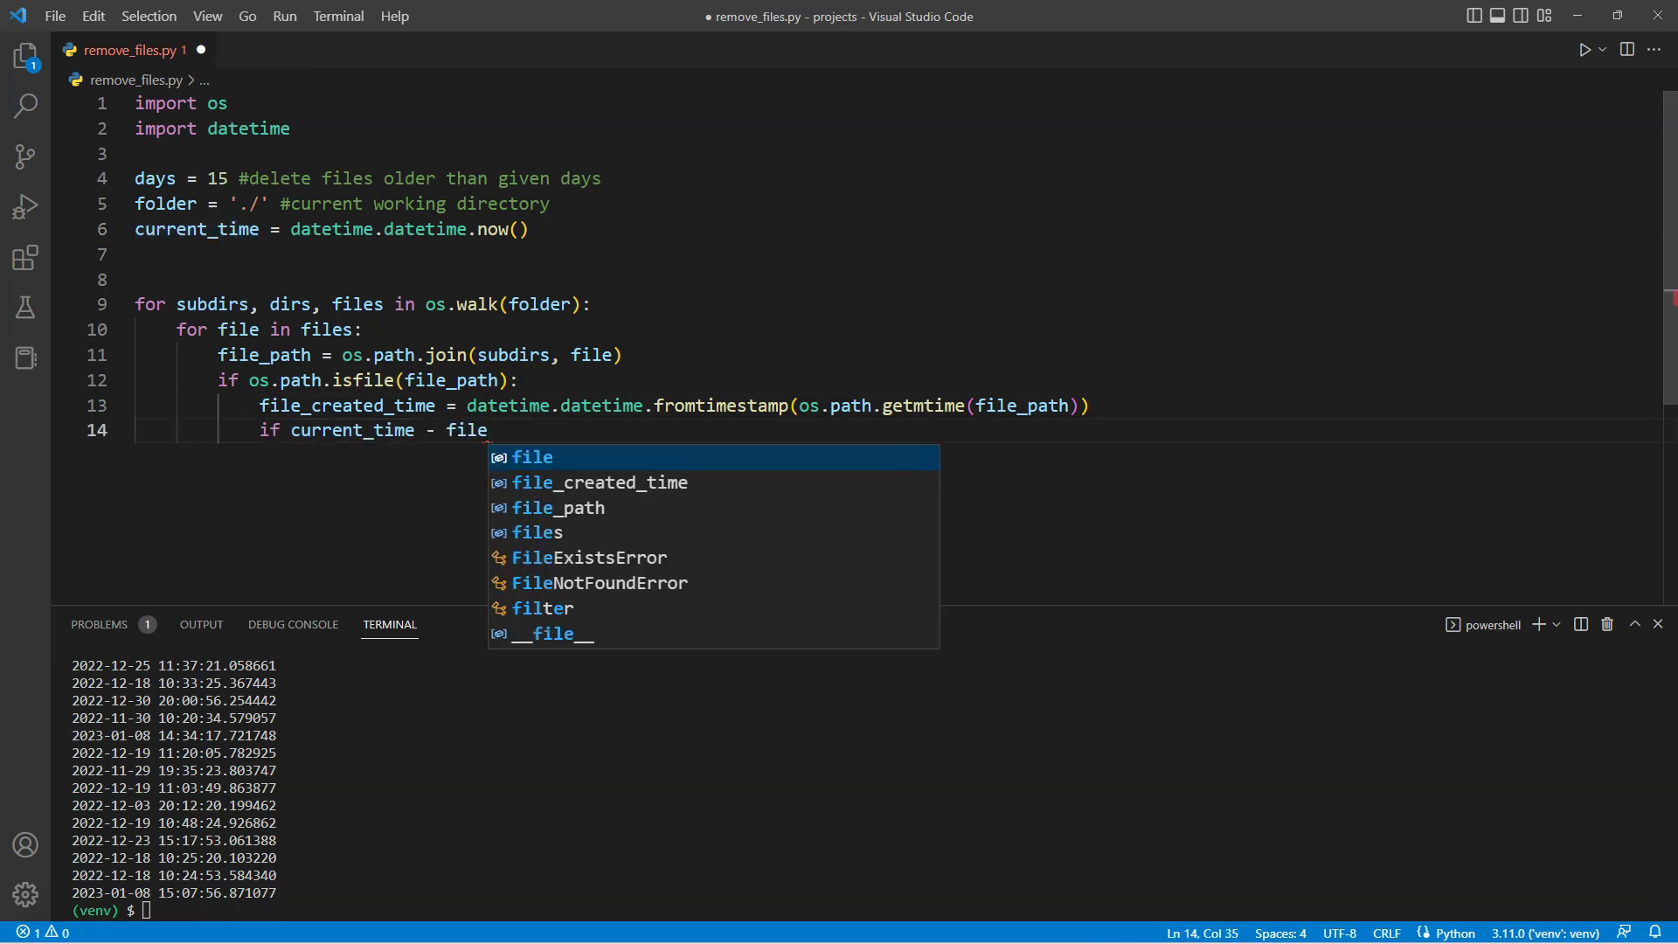
- Add 'if current_time - file_created_time > datetime.timedelta(days=days):' and start os.remove(file_path) beneath it
key(Down)
key(Tab)
text(> datetime.time)
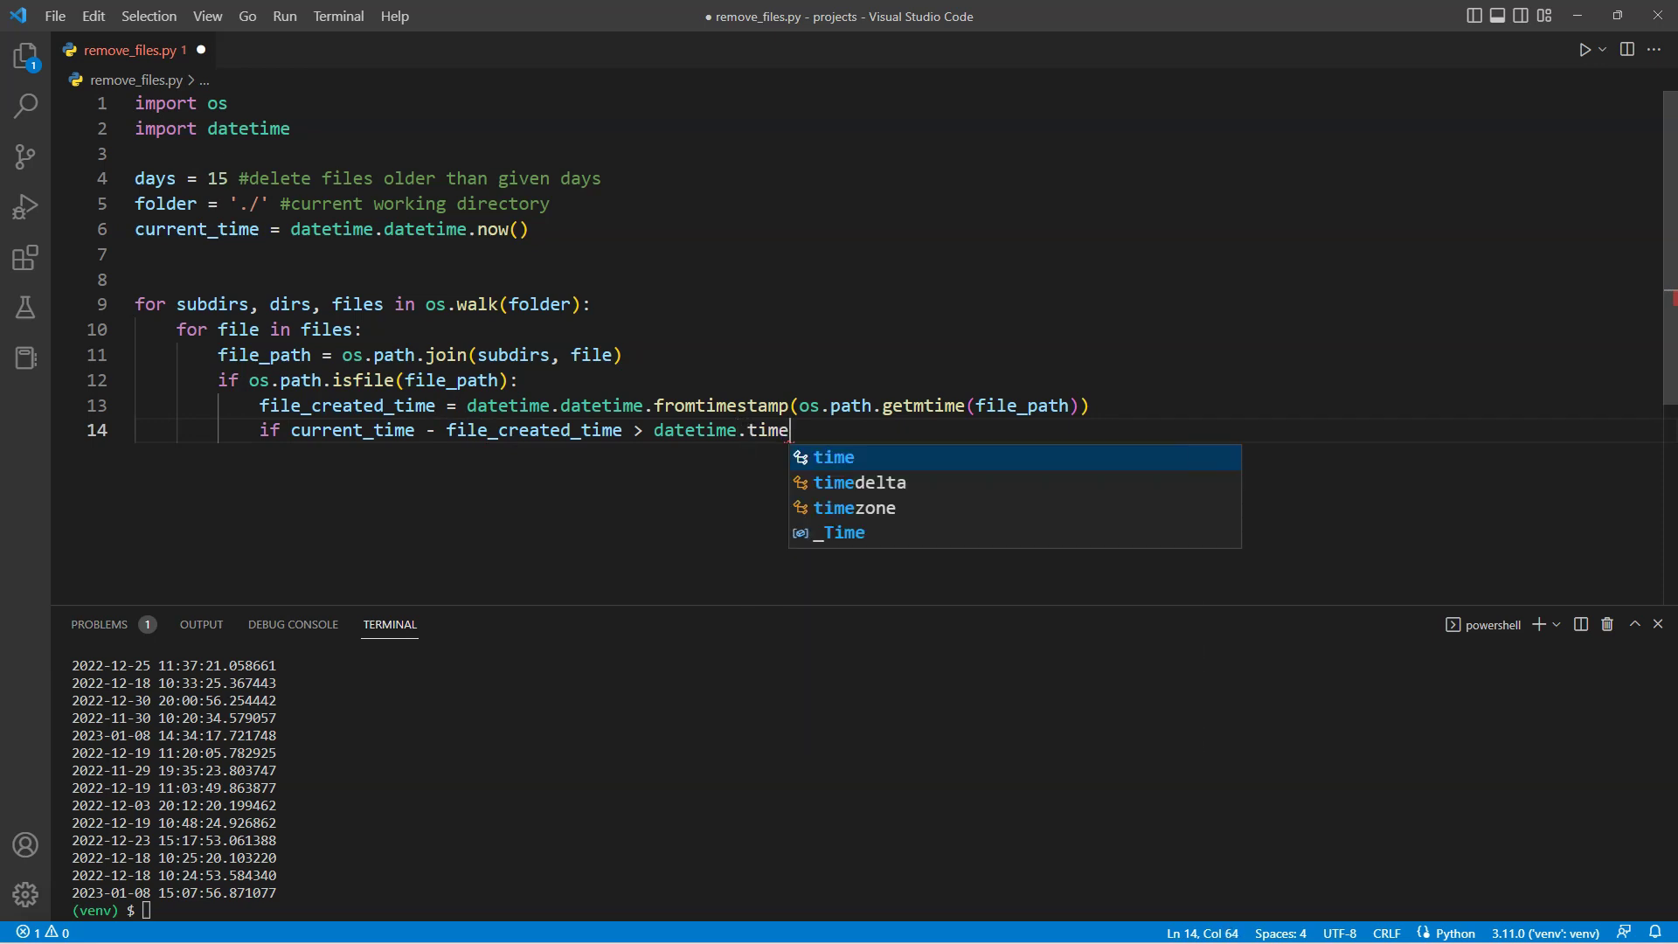
key(Down)
key(Tab)
click(156, 179)
drag(177, 178, 136, 179)
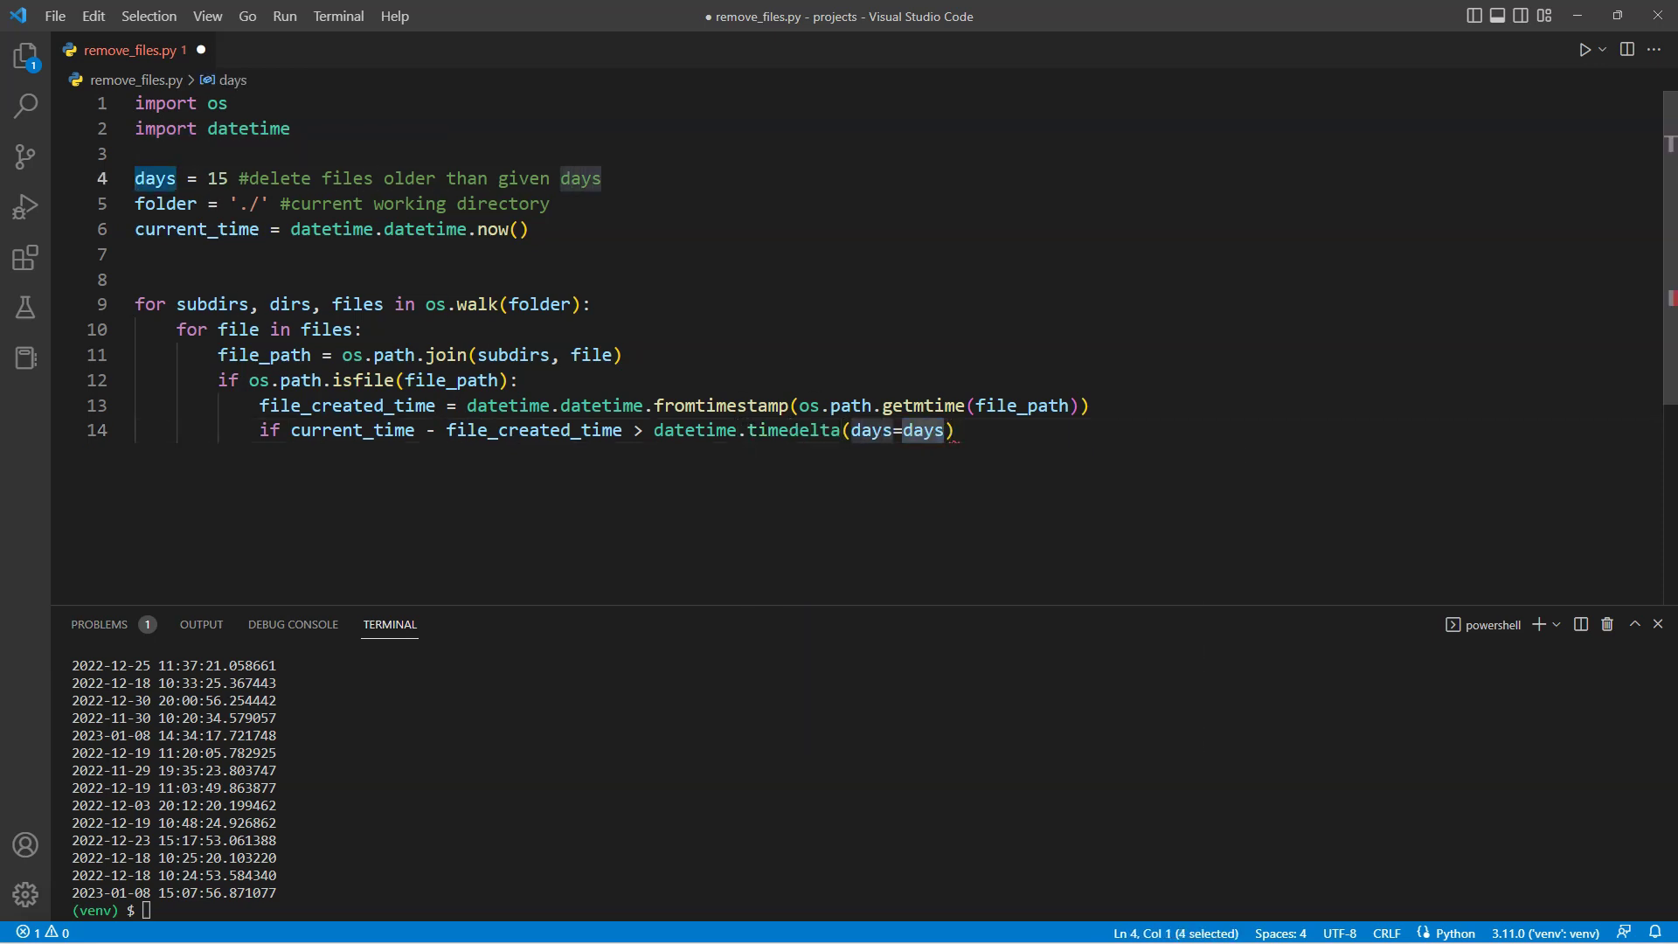
text(:)
key(Return)
text(o)
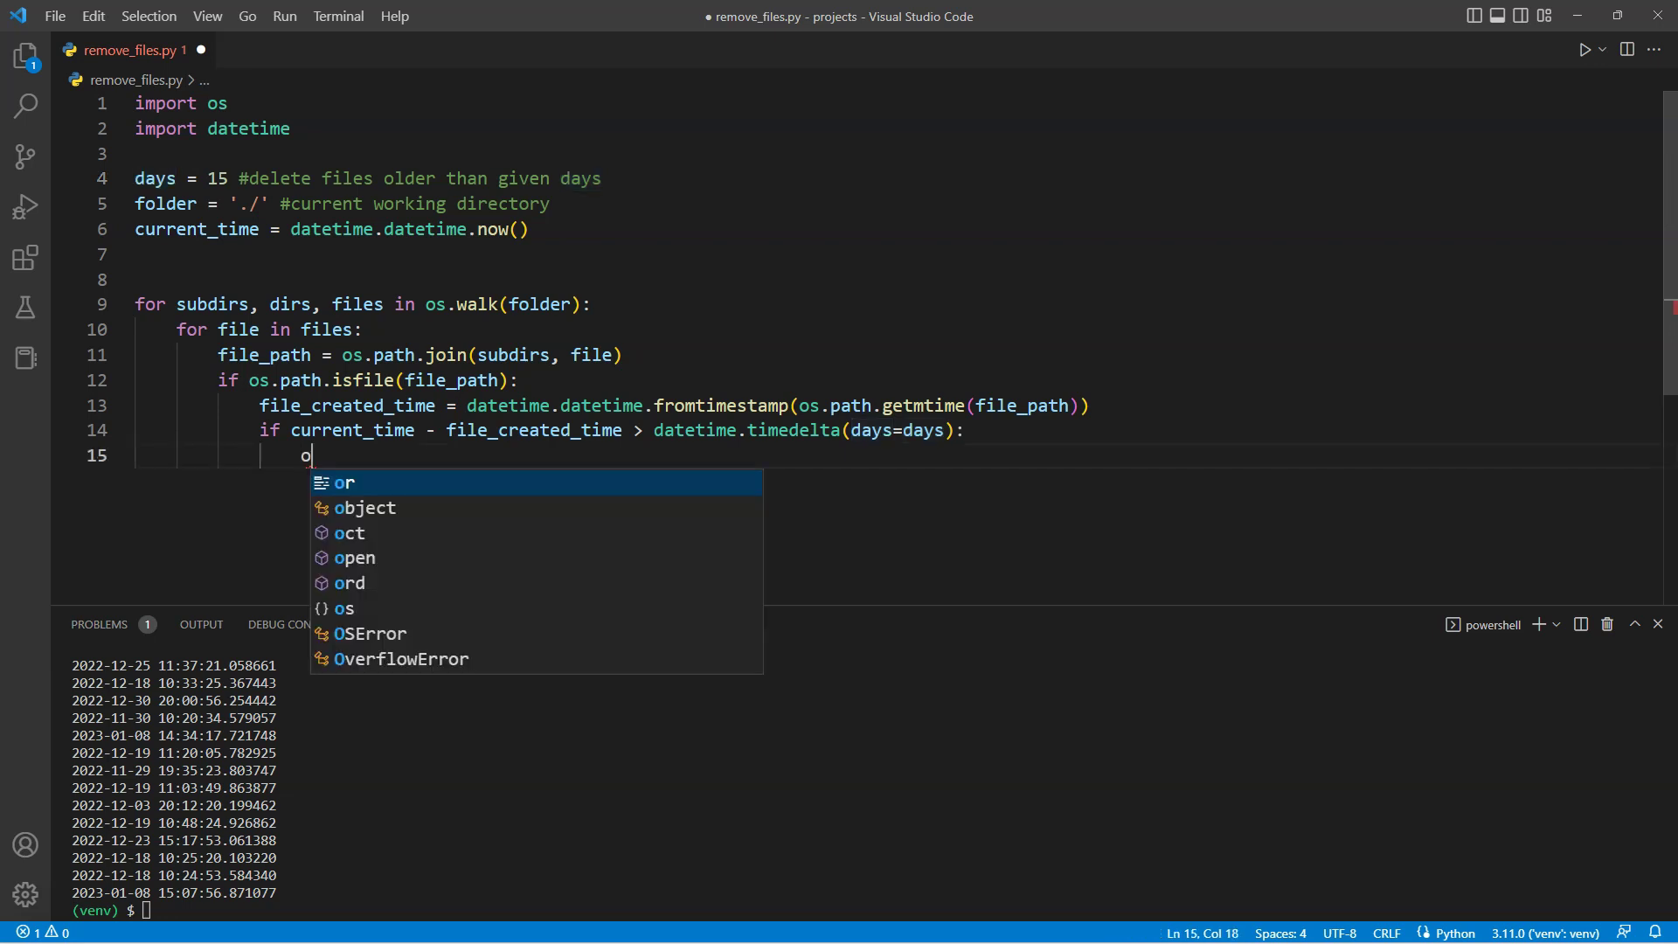
text(s.remove(file)
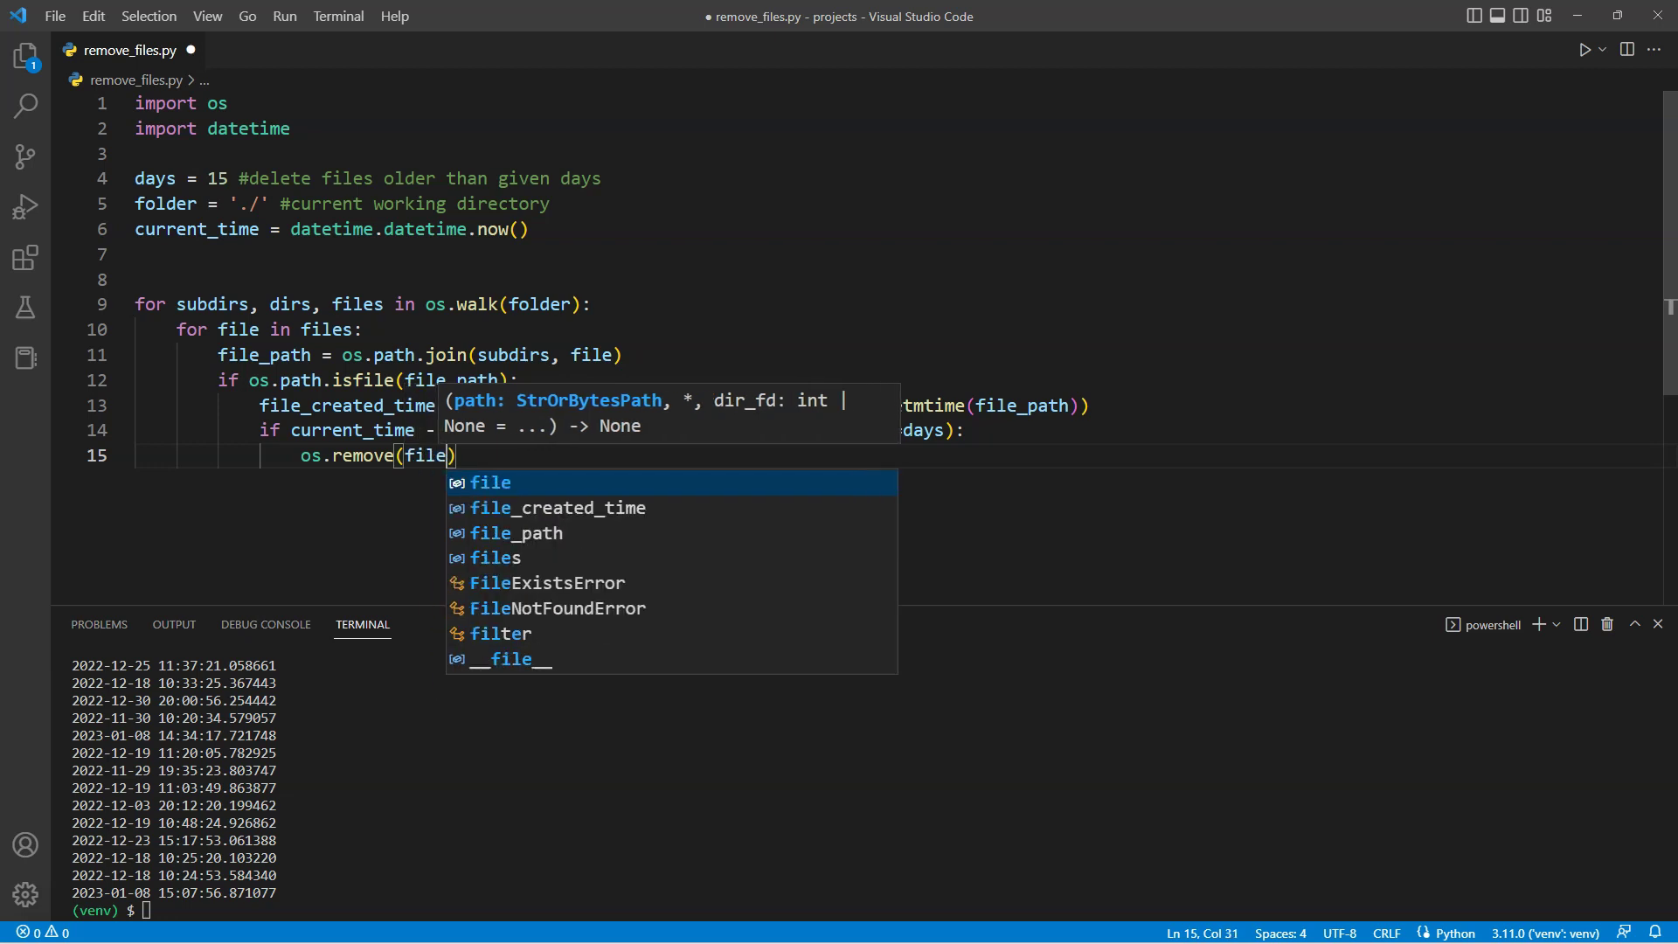
text(_path)
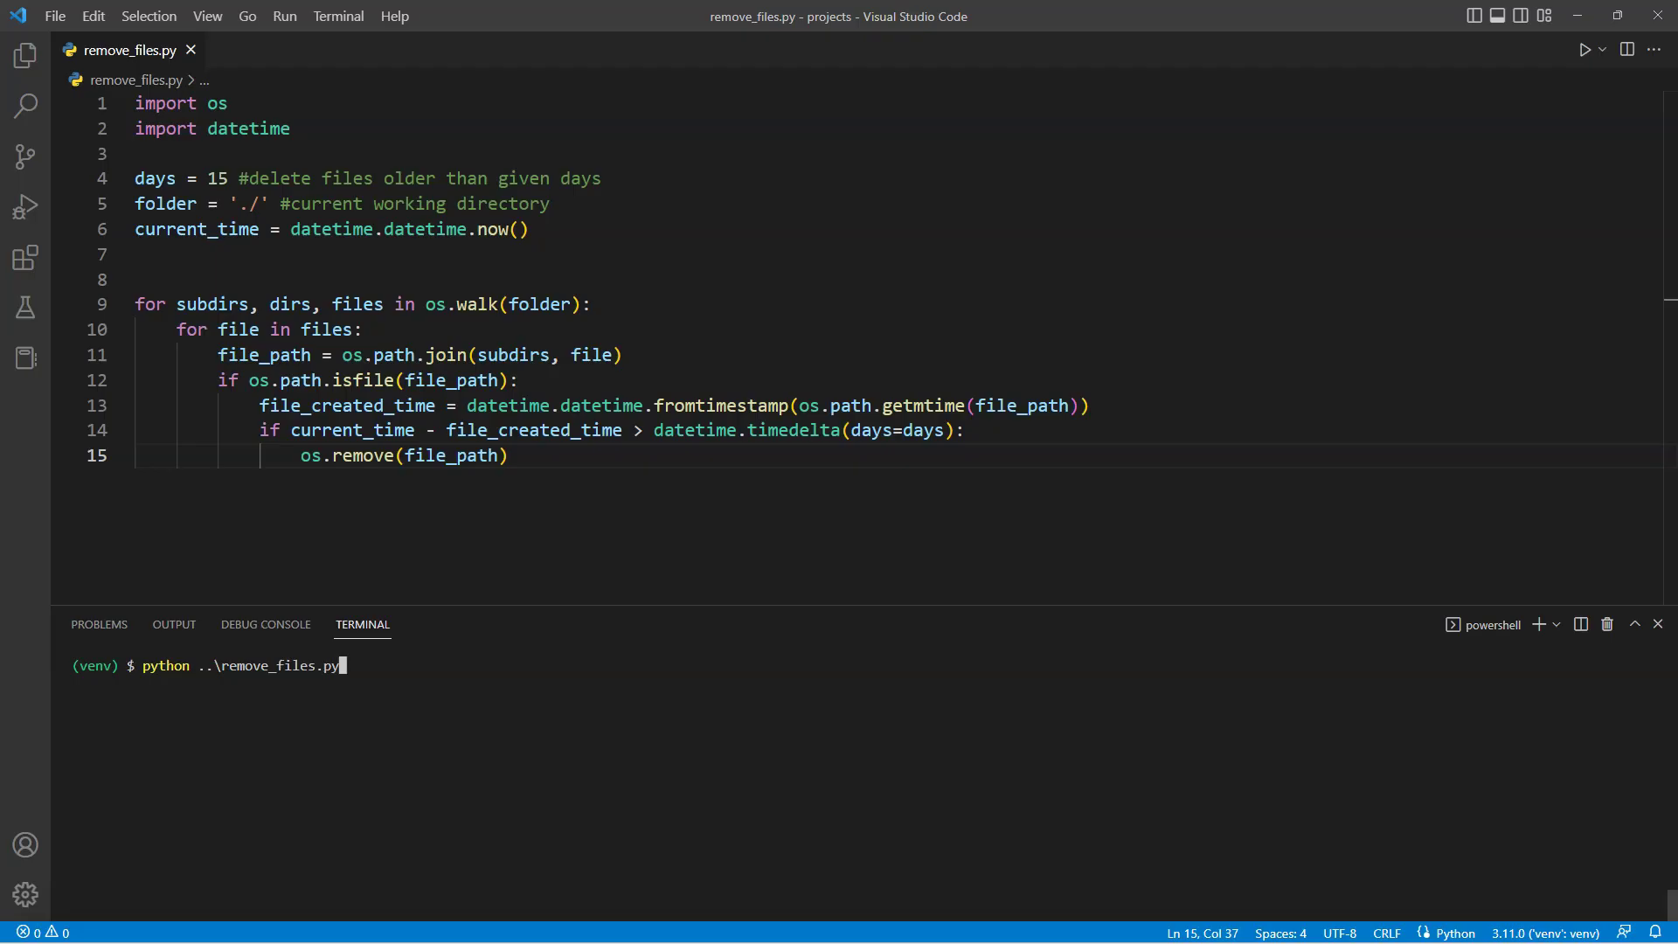
- Run the cleanup script and confirm Downloads keeps only ORIGINAL, main and Untitled
key(Return)
key(ctrl+space)
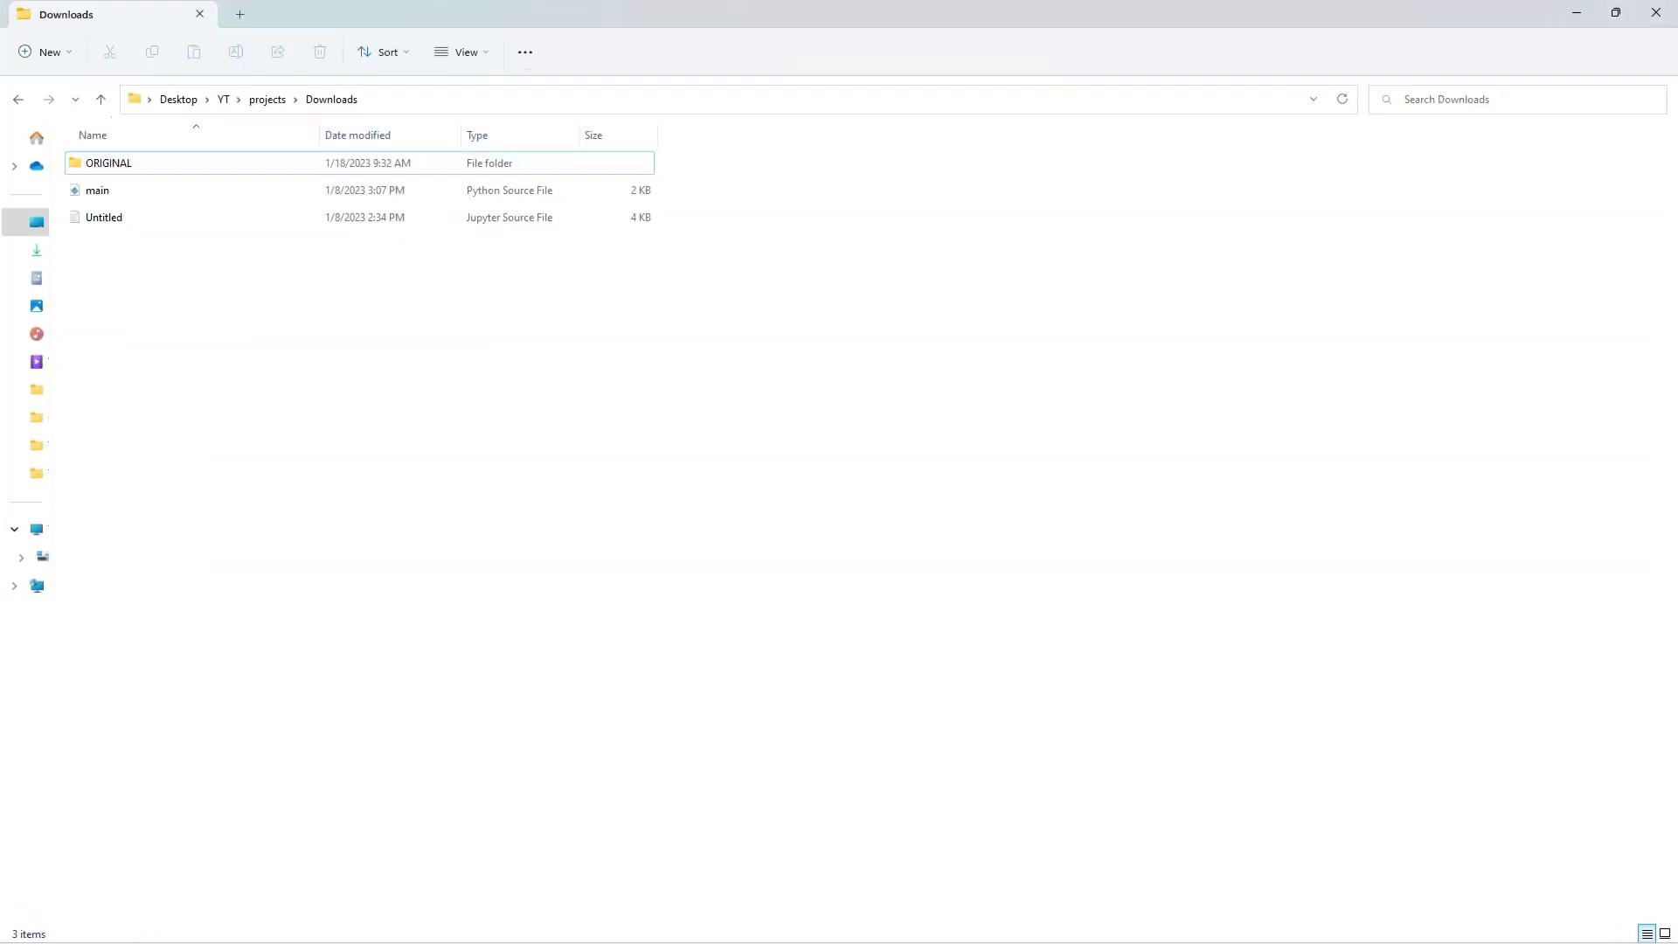
drag(398, 294, 393, 180)
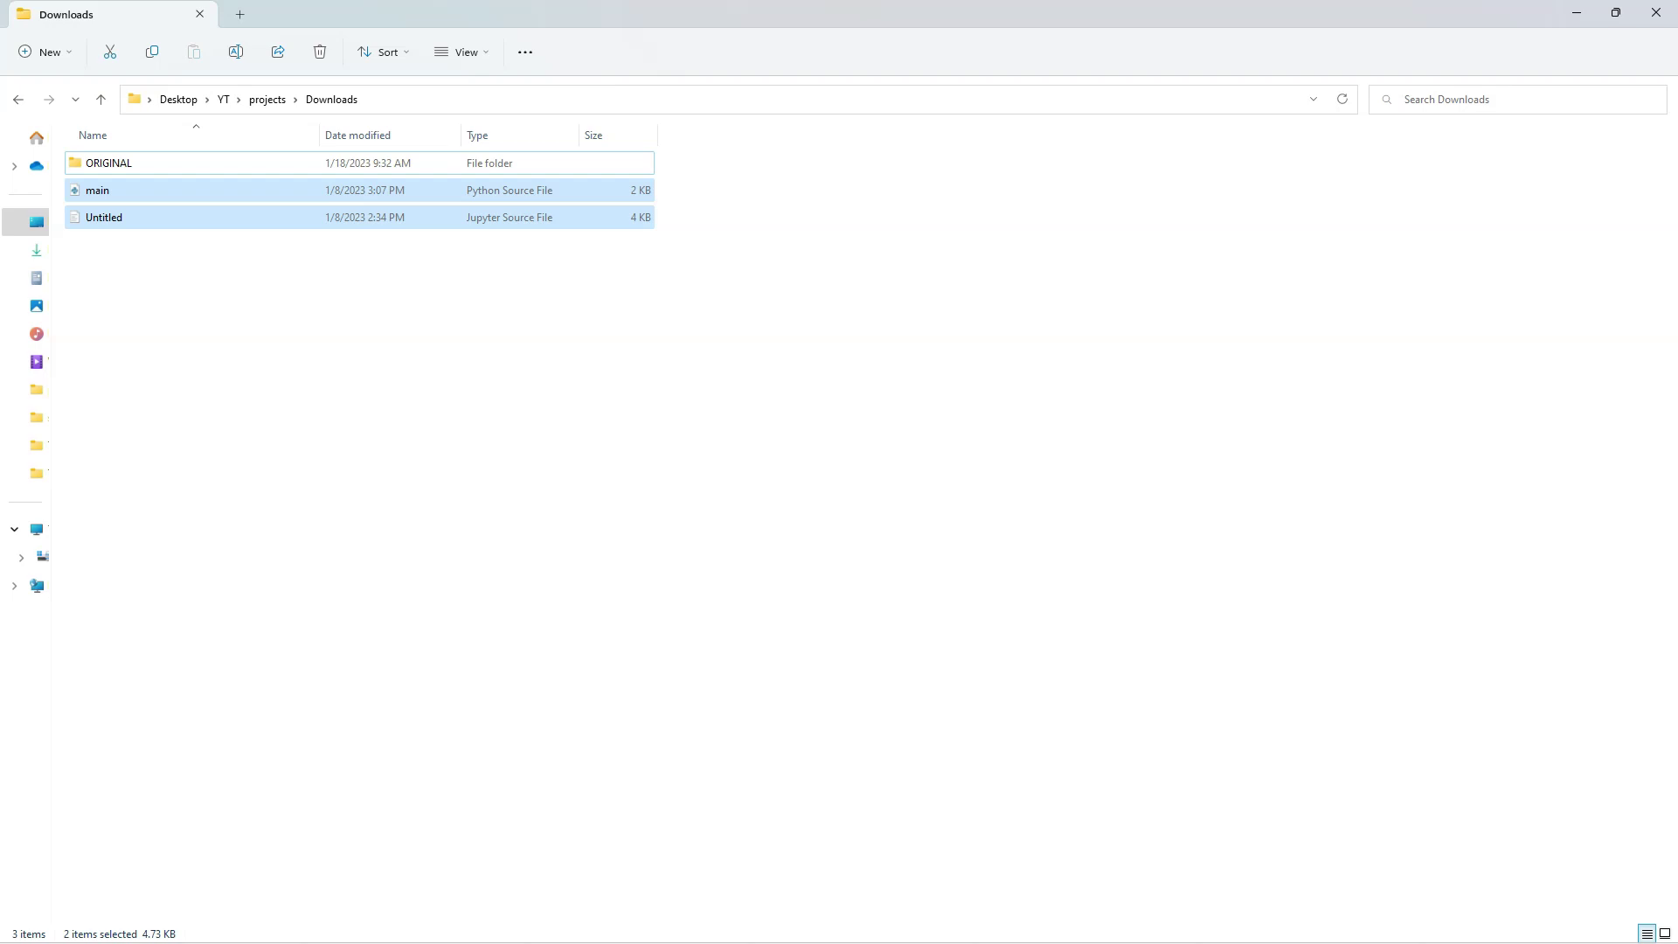
key(ctrl+a)
- Confirm the ORIGINAL subfolder now holds only test and named_file
key(Return)
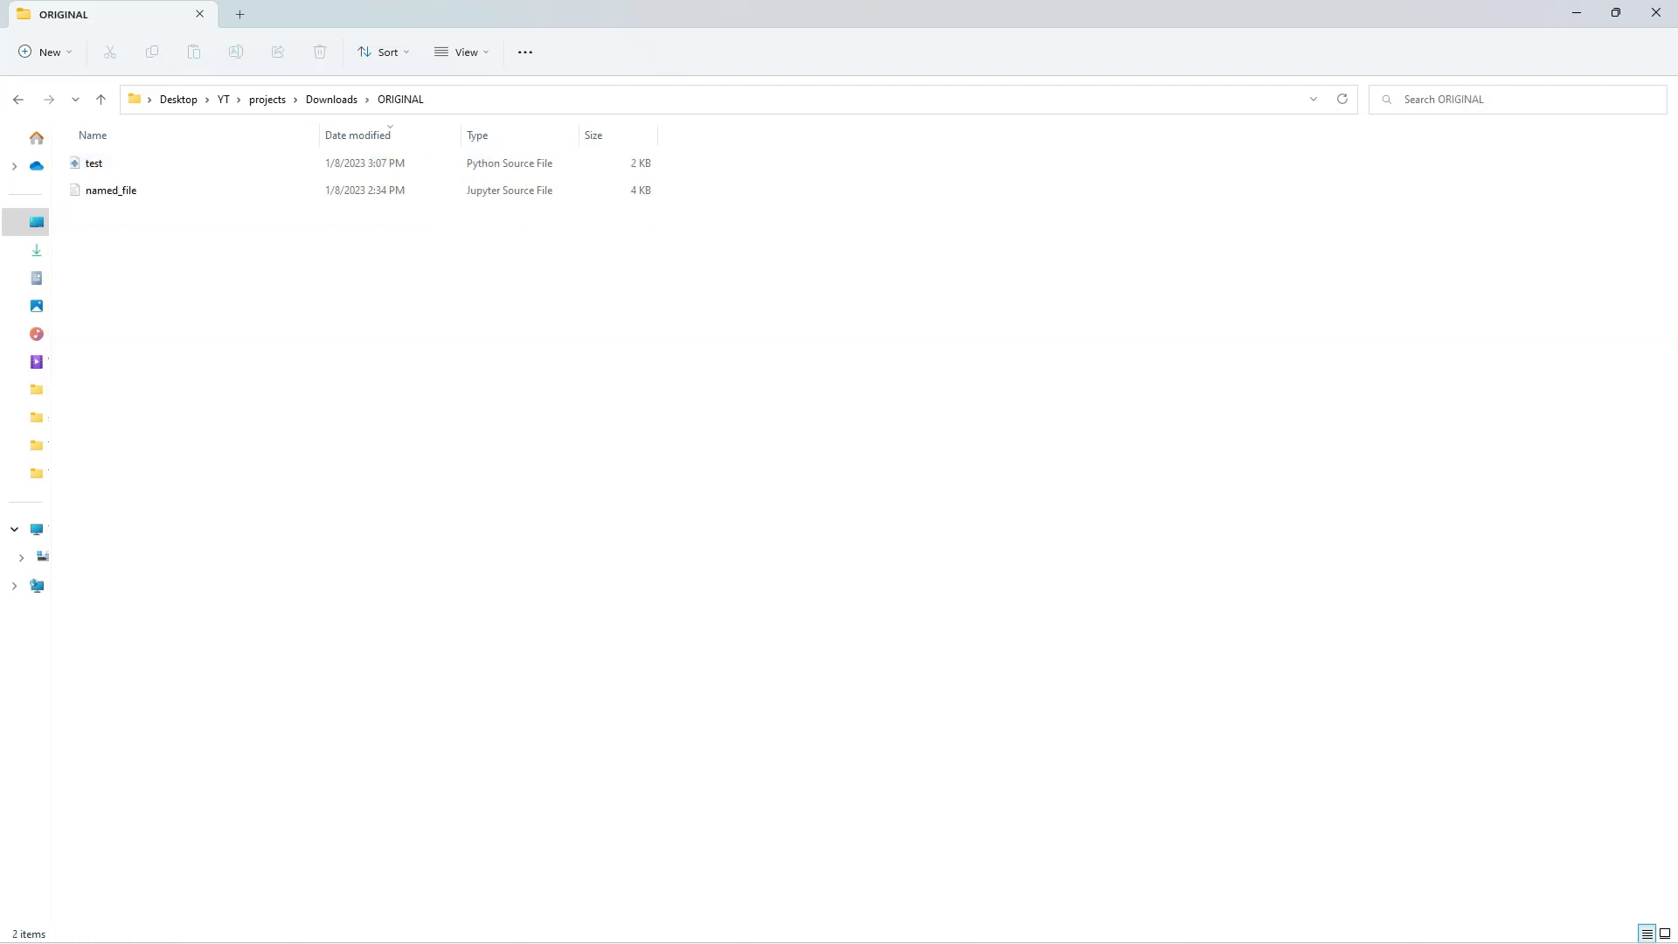
drag(277, 415, 353, 153)
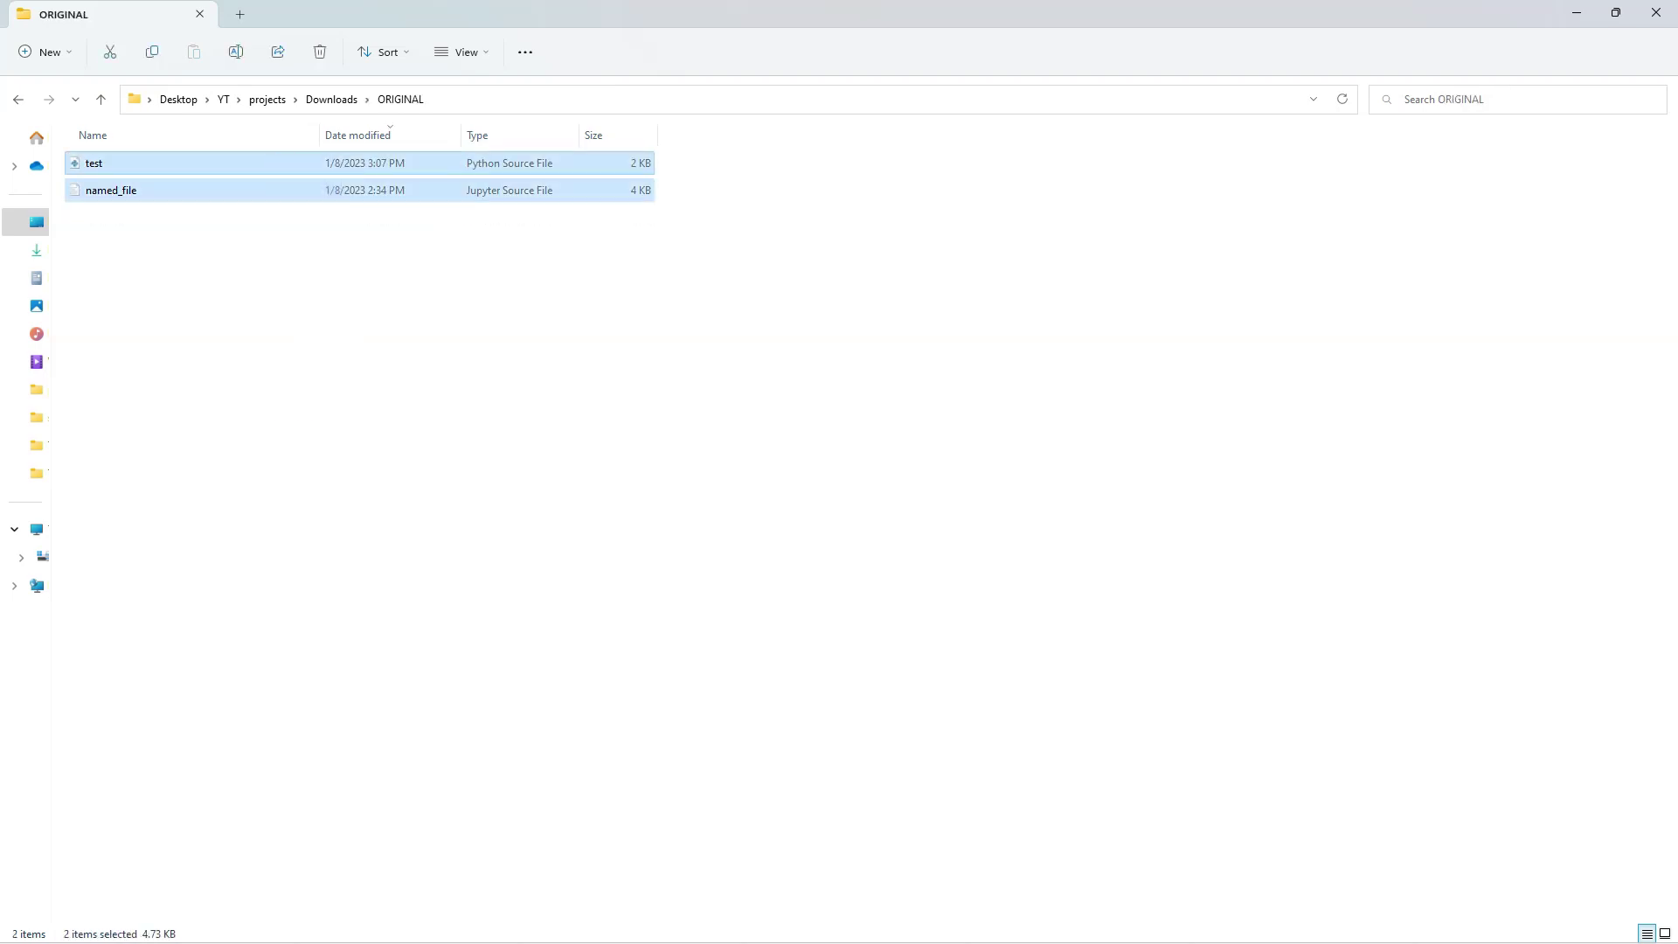
key(Escape)
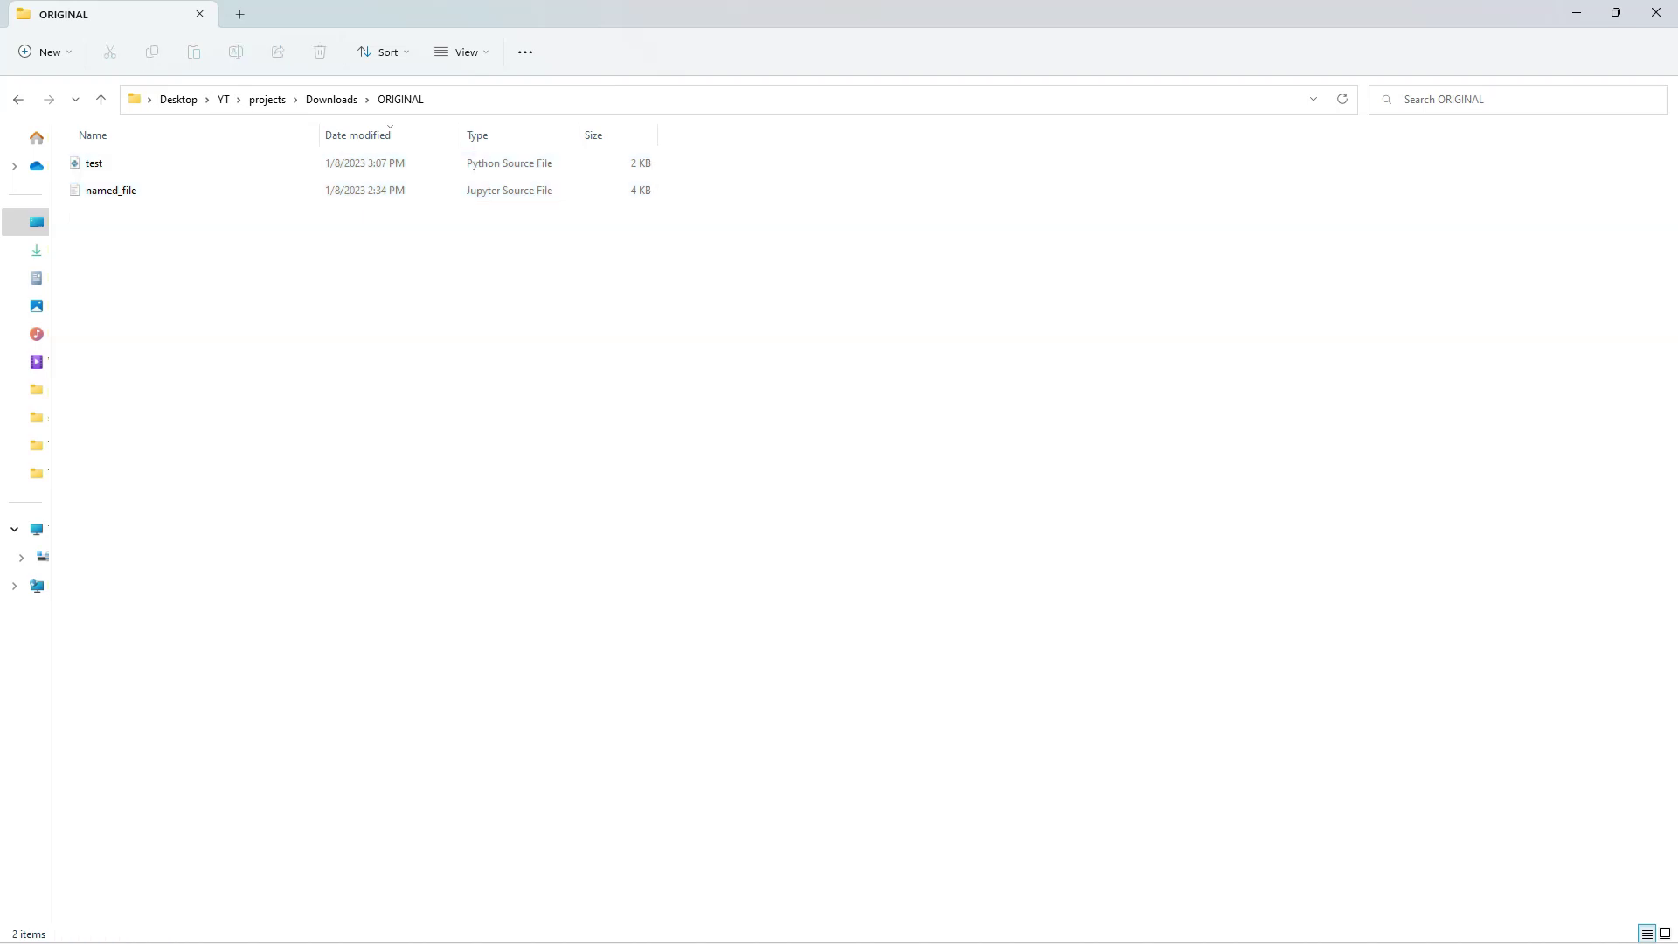
key(alt+Tab)
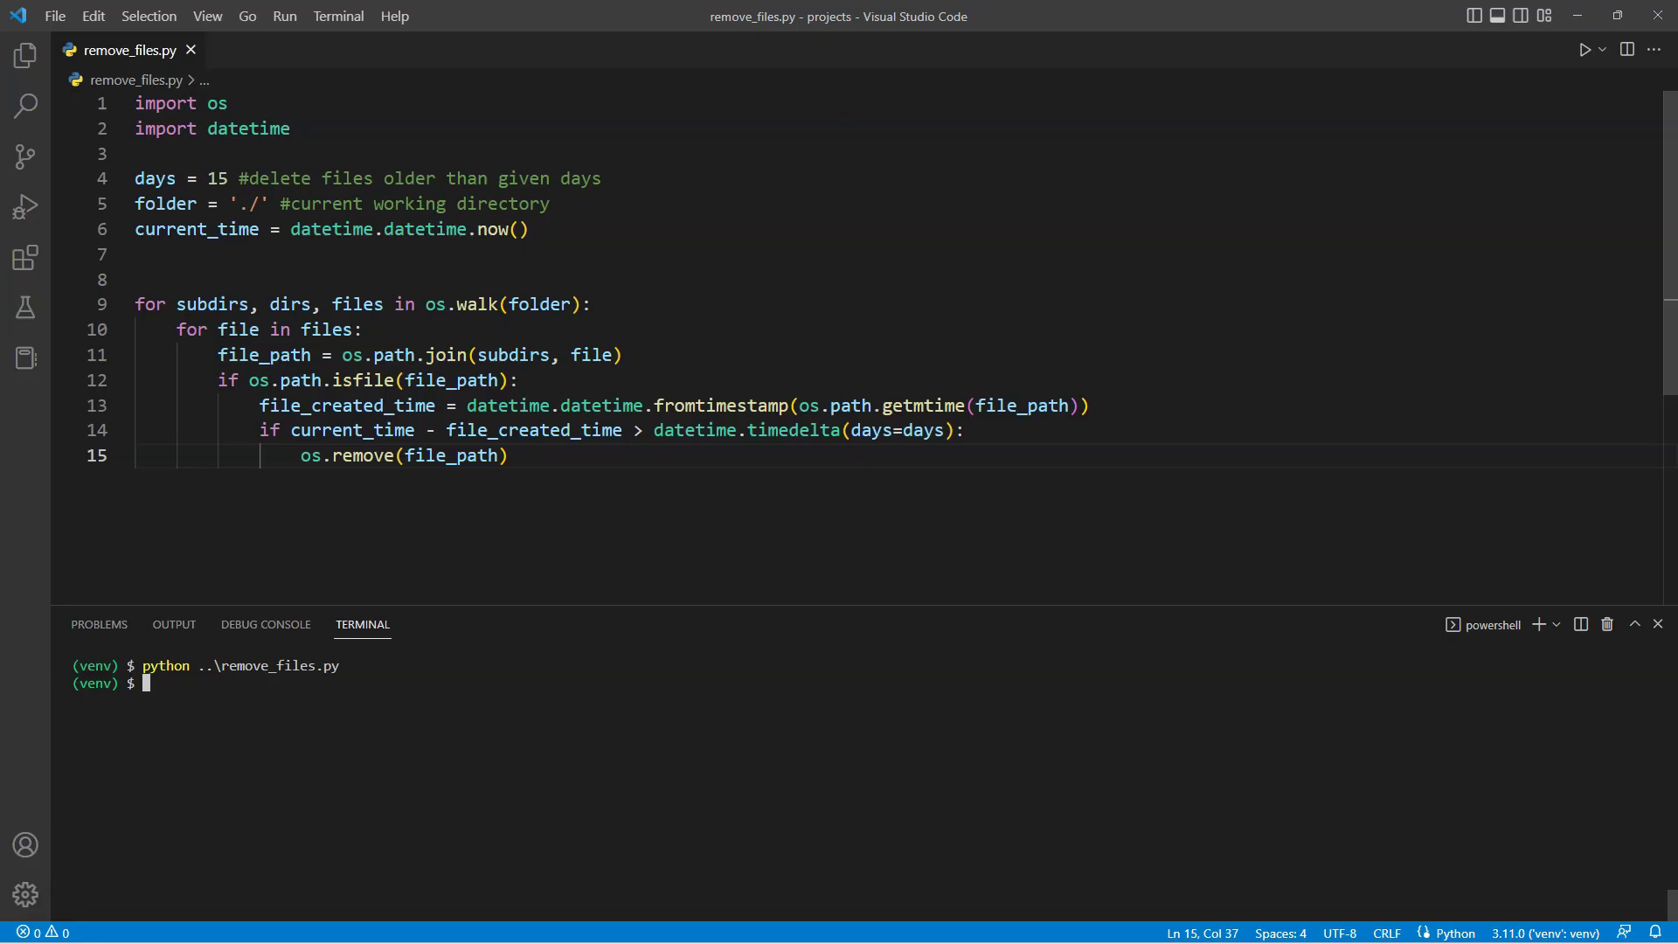